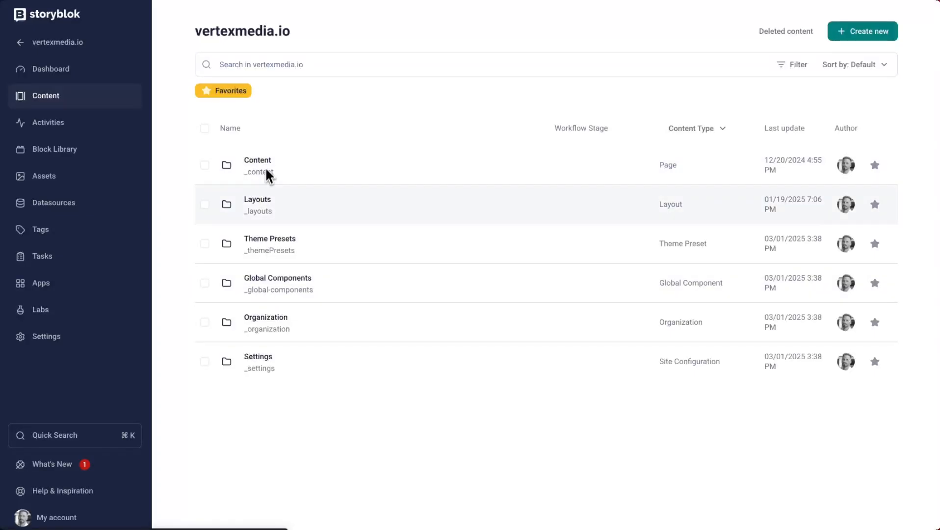
# - Open the Theme Presets folder and start a new content story inside it
pyautogui.click(271, 249)
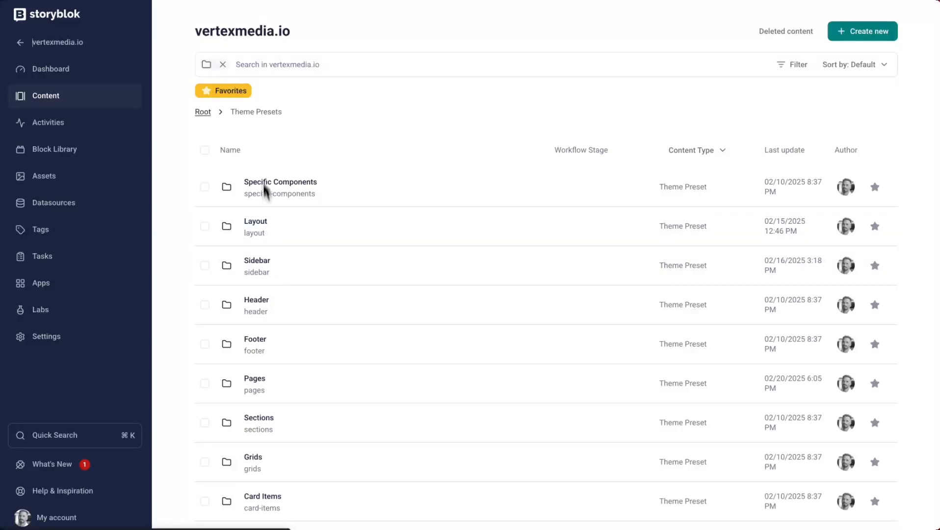
pyautogui.scroll(-5, 253, 245)
pyautogui.scroll(5, 248, 274)
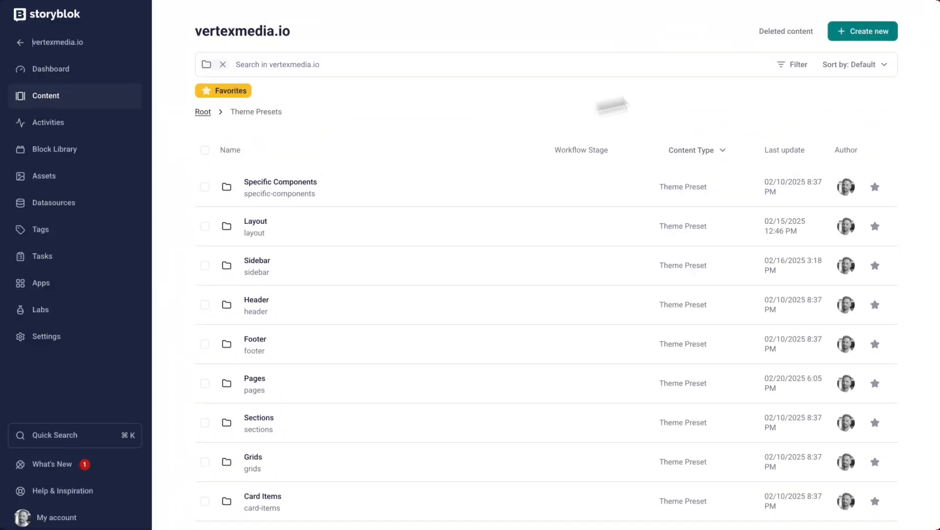
pyautogui.click(863, 32)
pyautogui.click(826, 71)
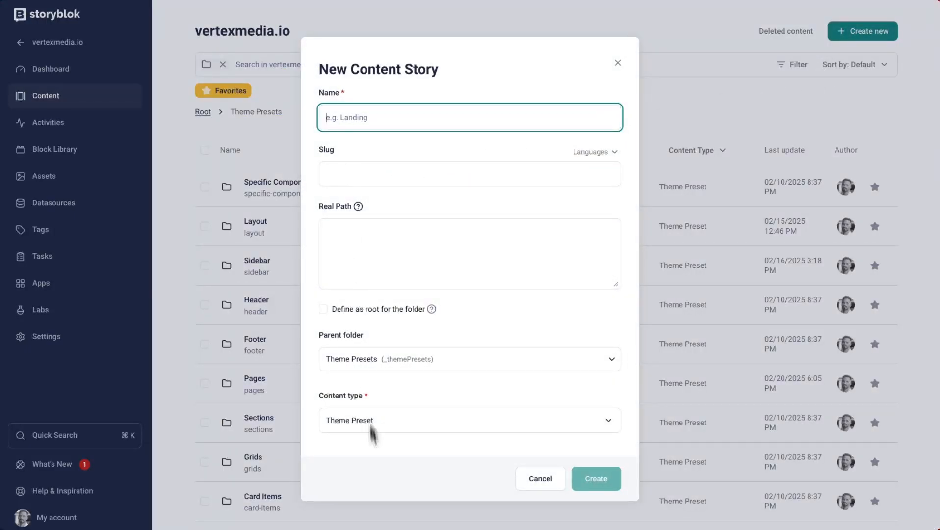
# - Name the new story My New Preset, keeping Theme Presets as parent folder and Theme Preset as content type
pyautogui.click(346, 424)
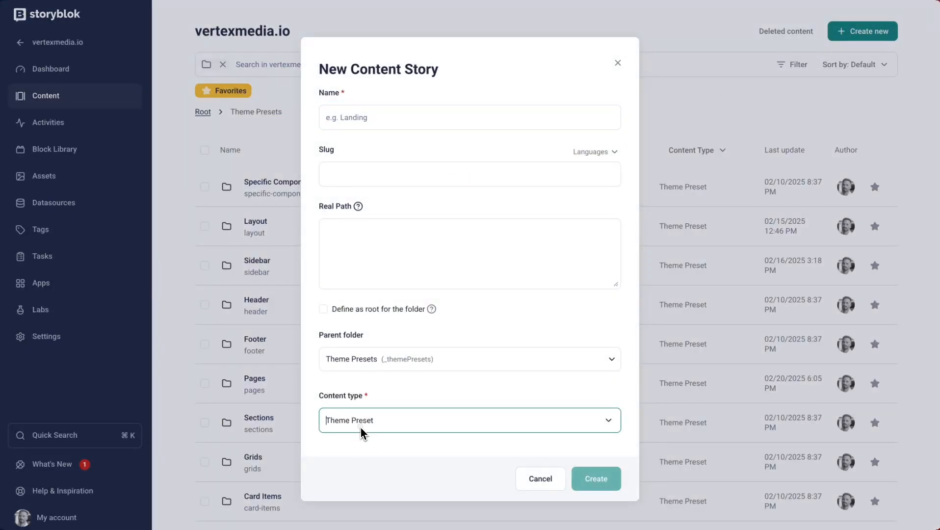
pyautogui.click(387, 403)
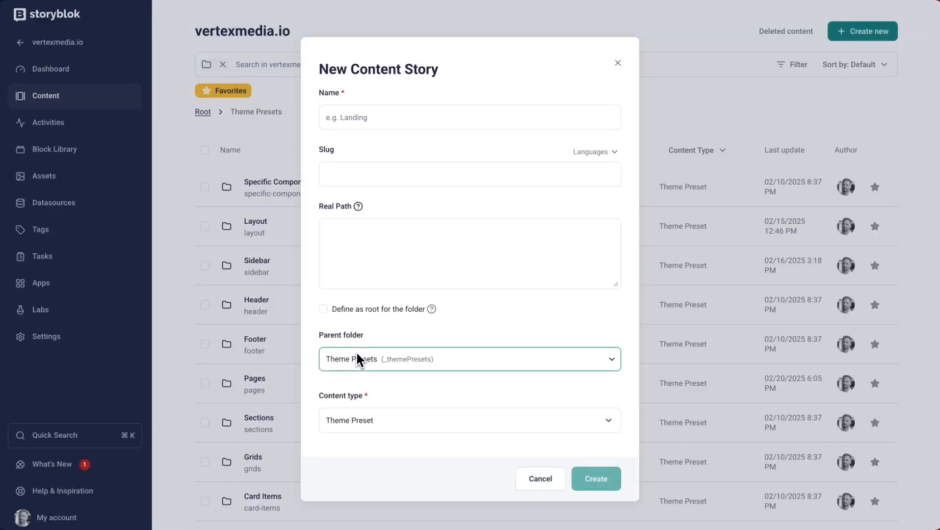
pyautogui.click(357, 129)
pyautogui.click(355, 122)
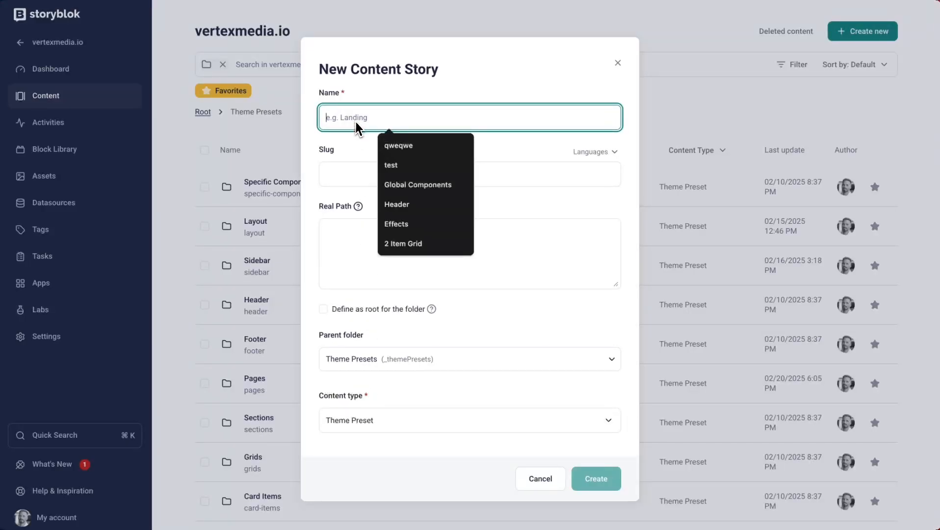
pyautogui.write('My ')
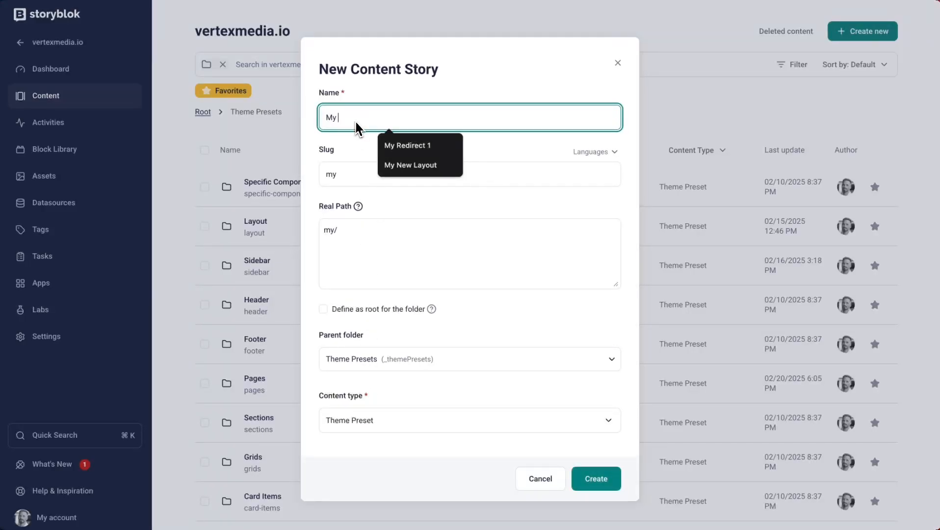
pyautogui.write('New Presets')
pyautogui.press('BackSpace')
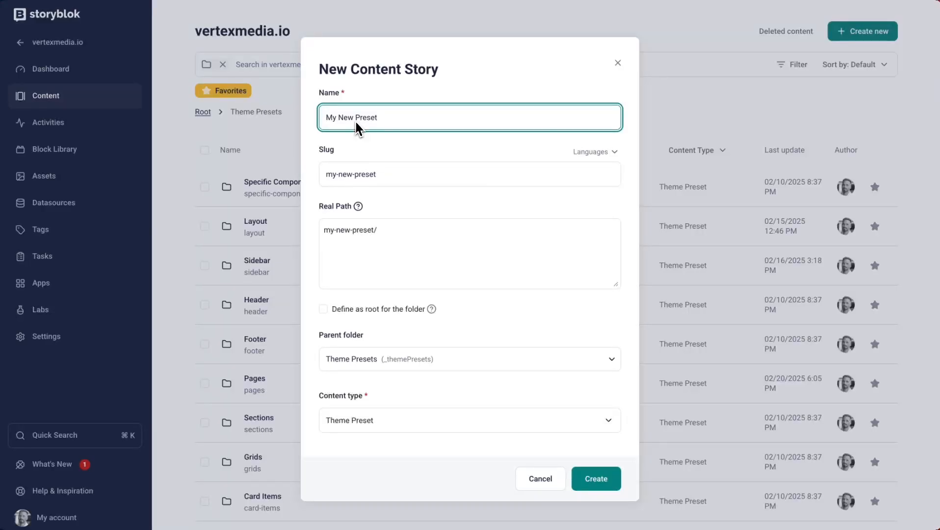
# - Set the new story's real path to "/" and create the story
pyautogui.click(407, 257)
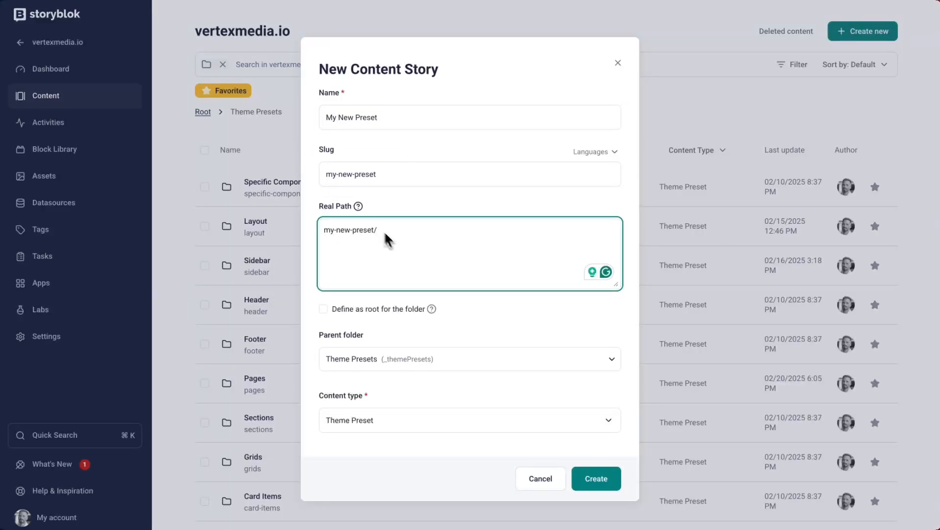
pyautogui.moveTo(354, 212)
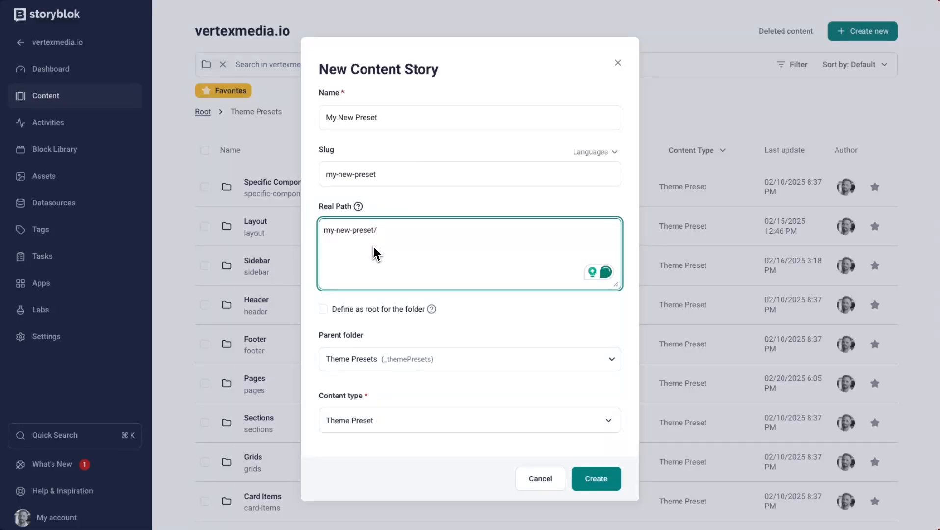
pyautogui.hotkey('ctrl', 'a')
pyautogui.write('/')
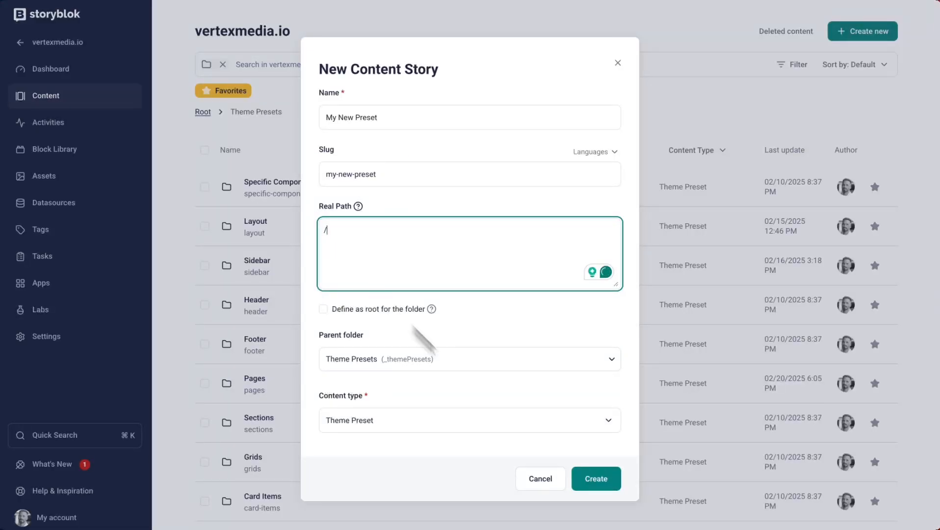
pyautogui.click(601, 483)
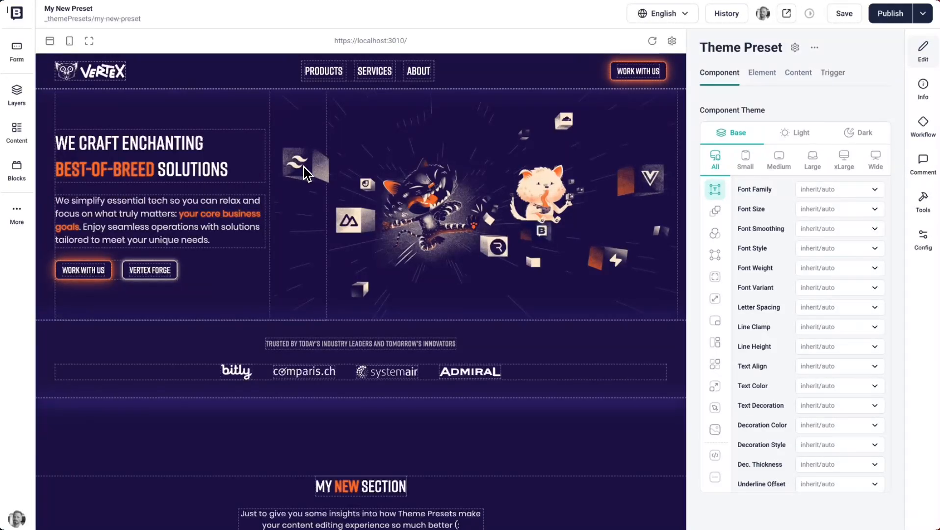
# - Examine the previewed page and the preset's Component, Element, Content and Trigger theme settings
pyautogui.scroll(-1, 305, 170)
pyautogui.scroll(-2, 307, 171)
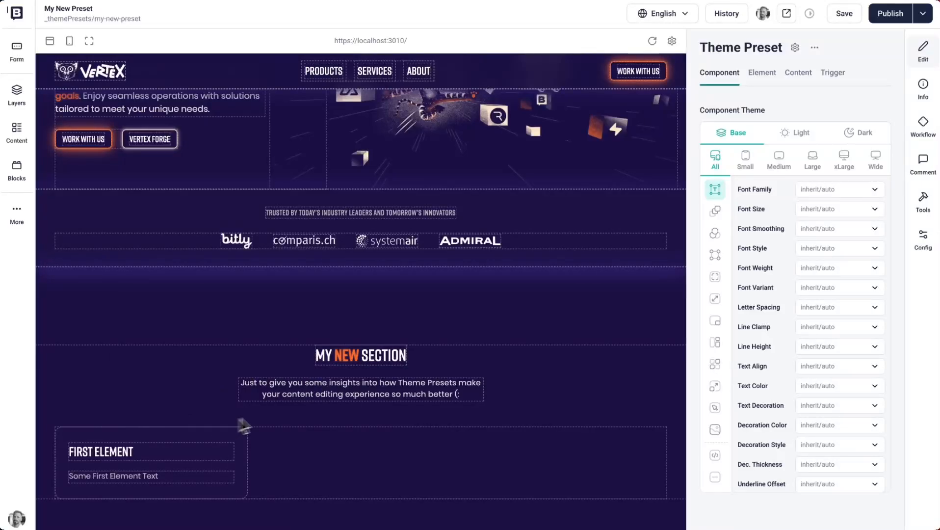
pyautogui.scroll(-2, 288, 408)
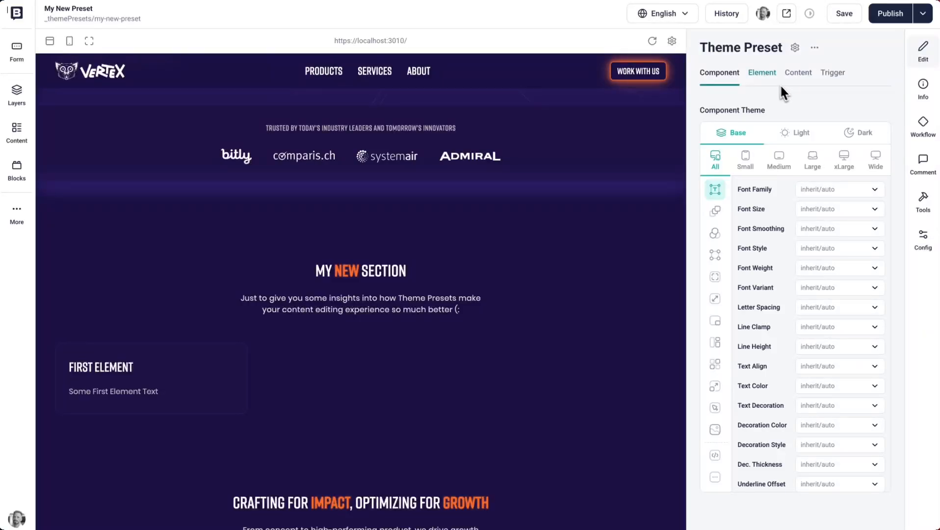
pyautogui.click(754, 83)
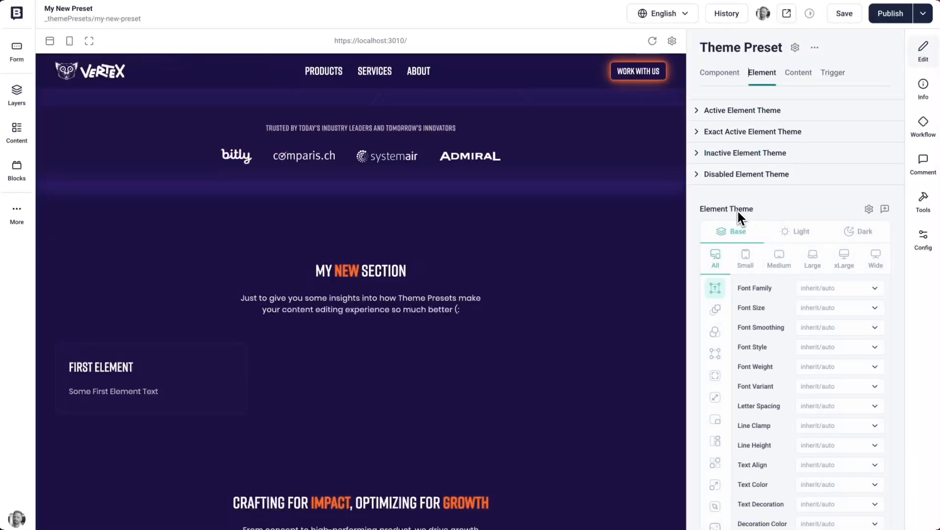
pyautogui.click(739, 111)
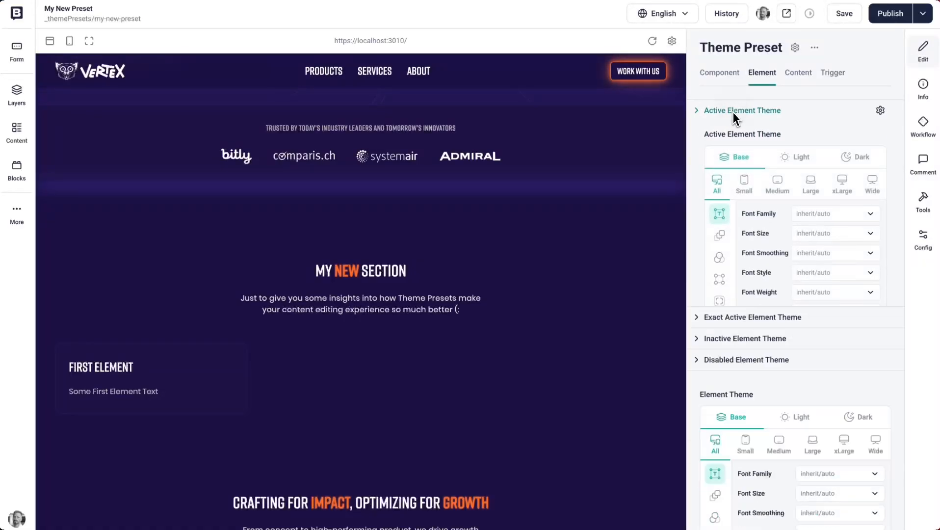
pyautogui.click(738, 111)
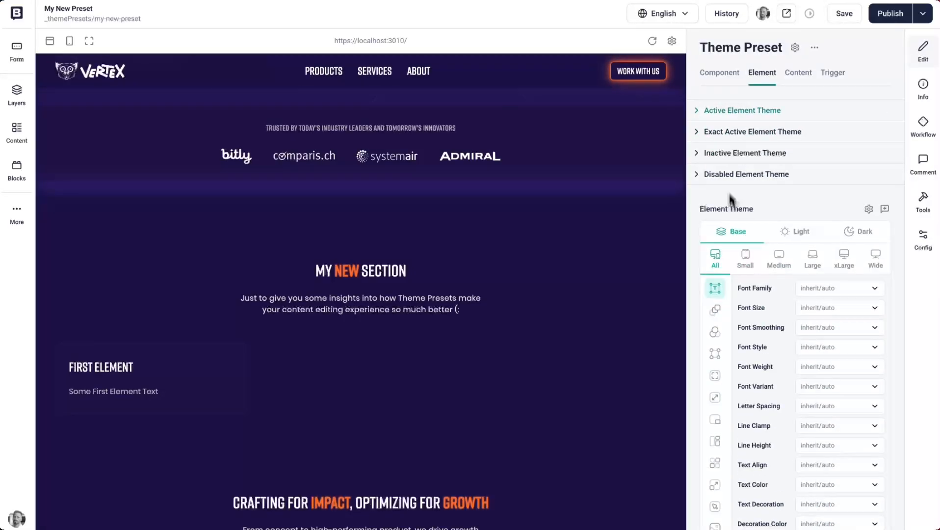
pyautogui.click(800, 75)
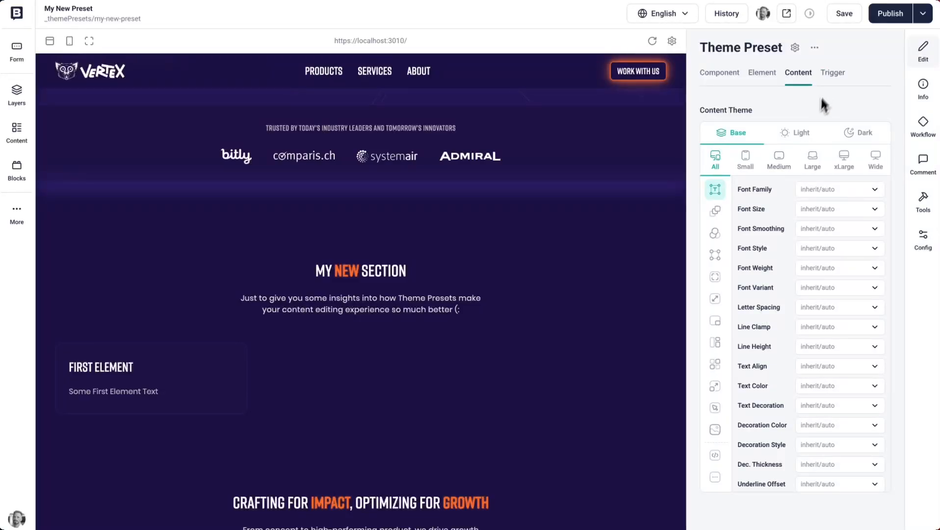
pyautogui.click(832, 79)
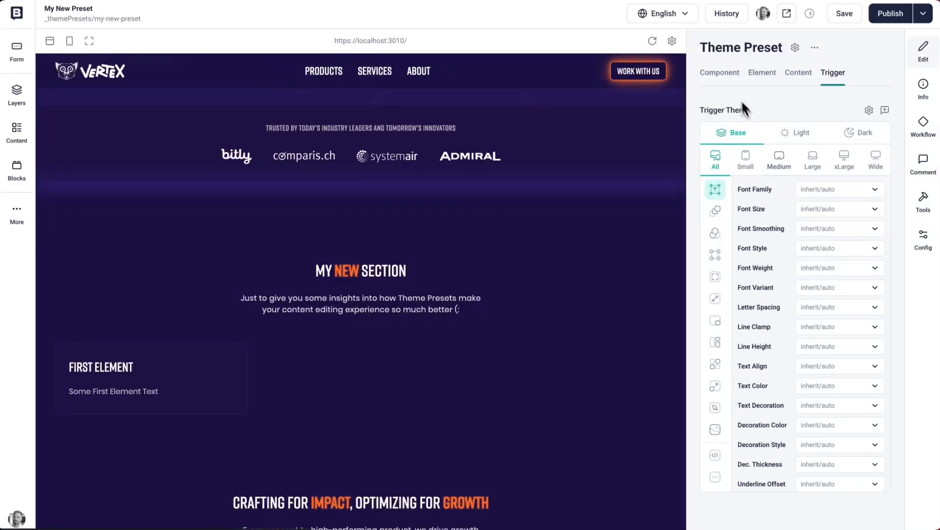
pyautogui.click(728, 82)
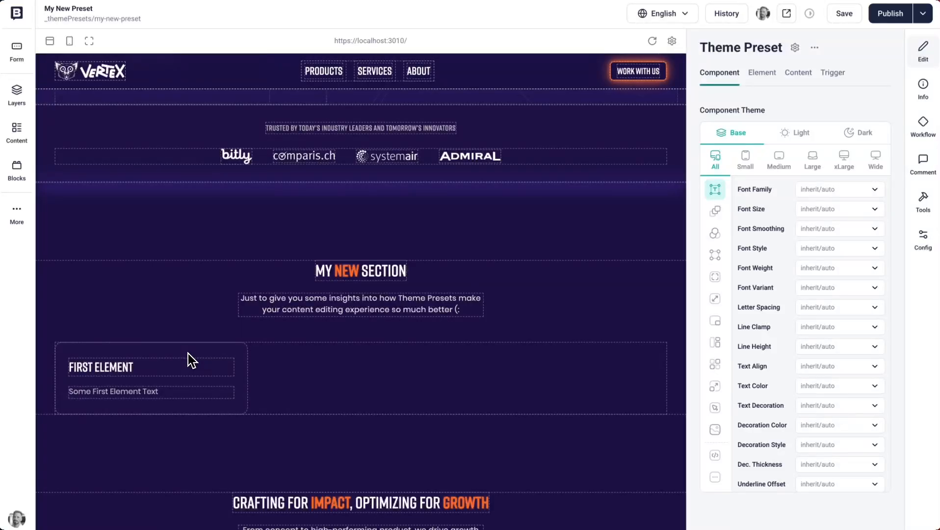
# - Save the preset and open the First Element card's container in the previewed home page for editing
pyautogui.click(845, 15)
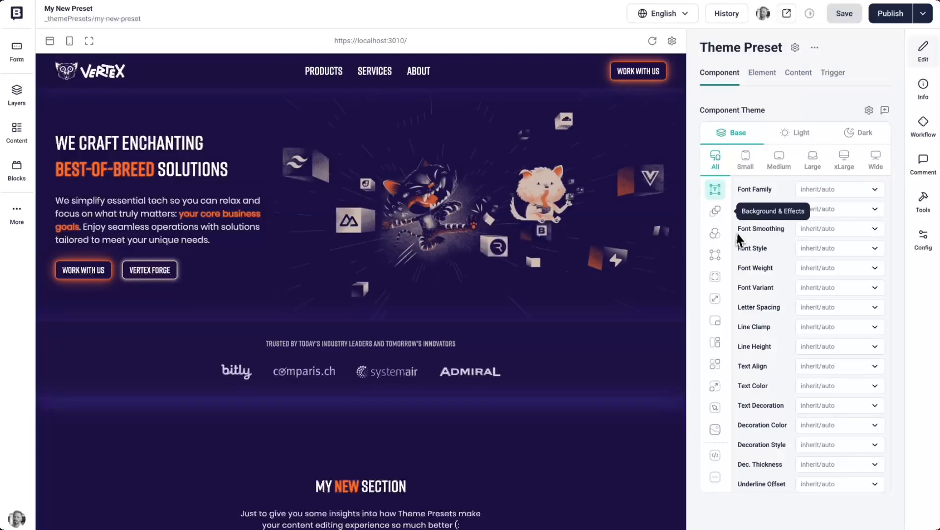
pyautogui.scroll(-3, 368, 344)
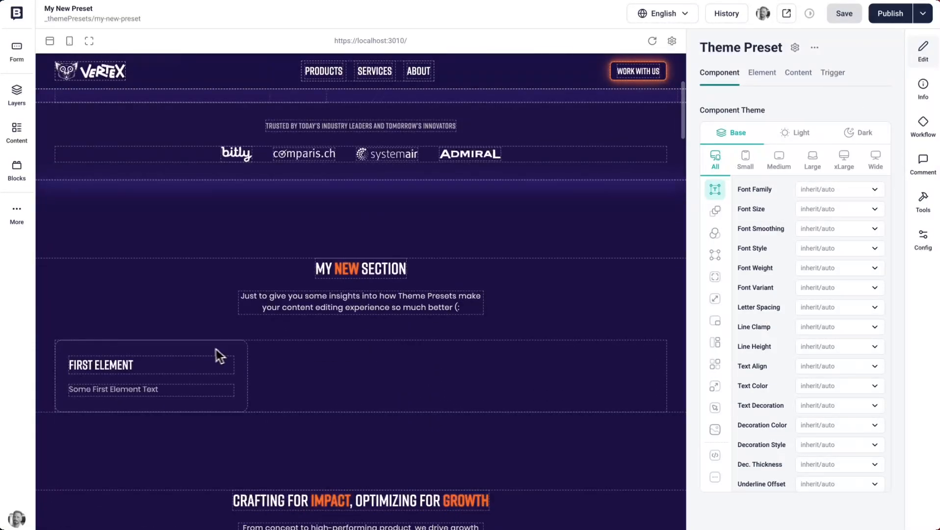
pyautogui.click(201, 349)
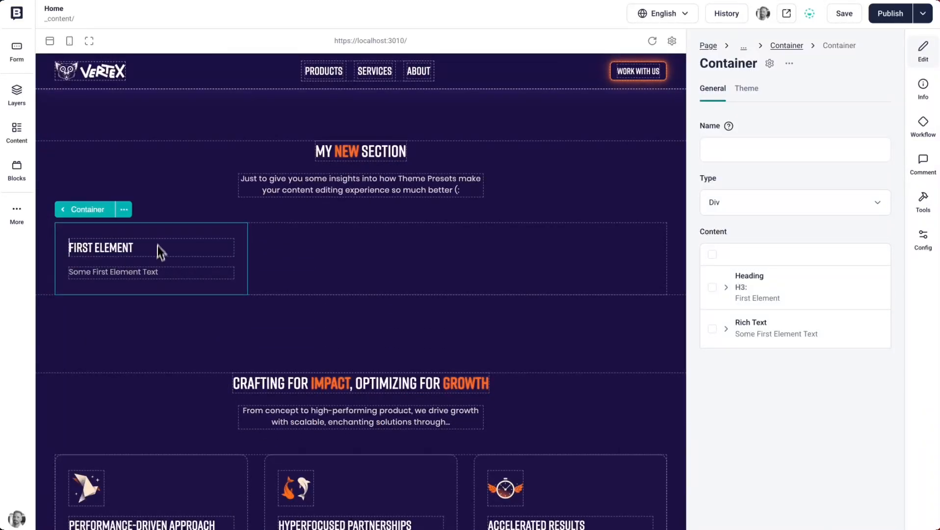
# - Set the border color in the First Element container's component theme to Primary
pyautogui.click(743, 95)
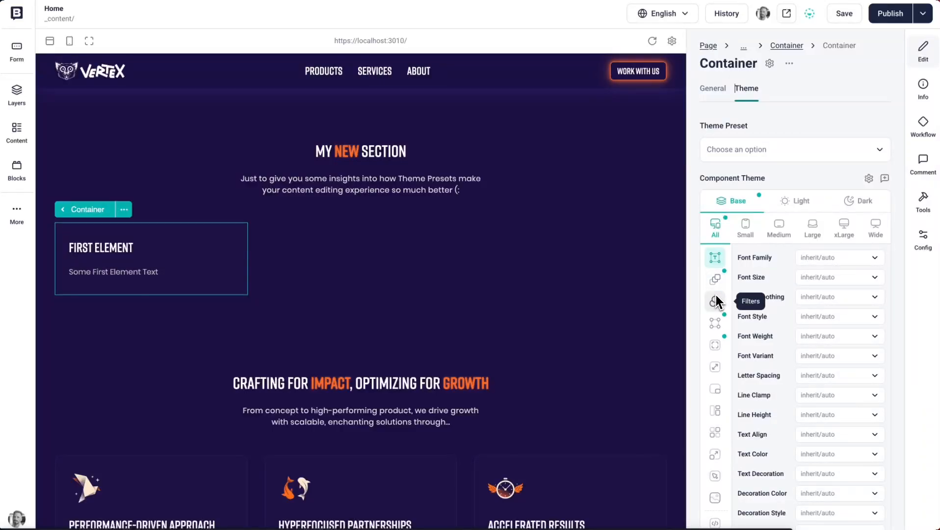
pyautogui.click(719, 329)
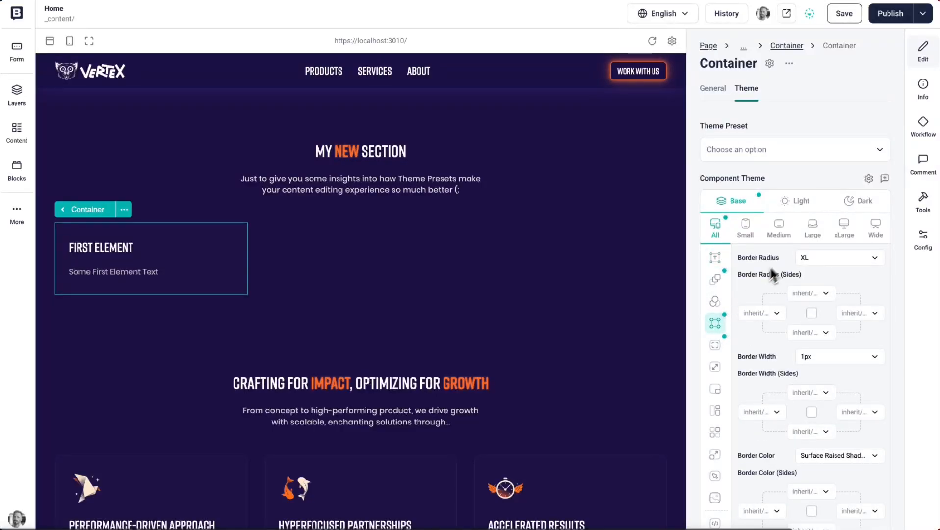
pyautogui.scroll(-3, 787, 344)
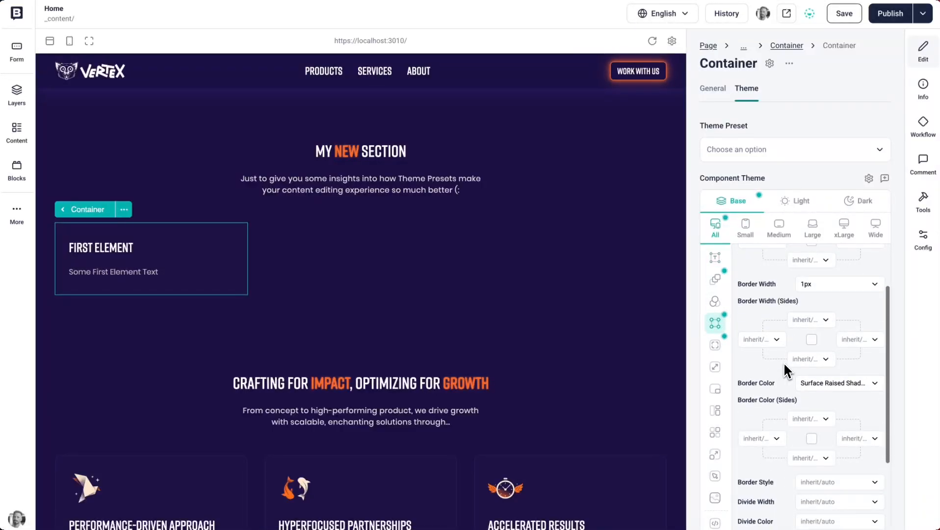
pyautogui.click(825, 391)
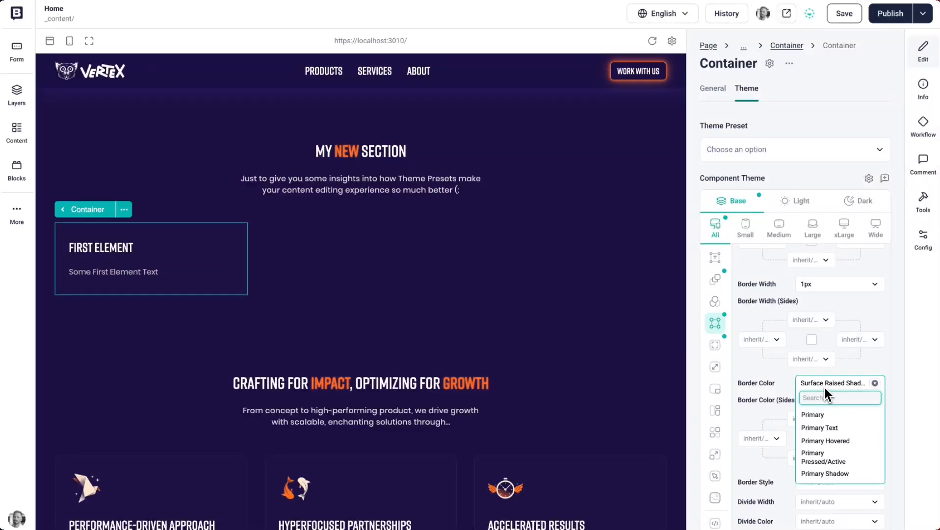
pyautogui.click(834, 418)
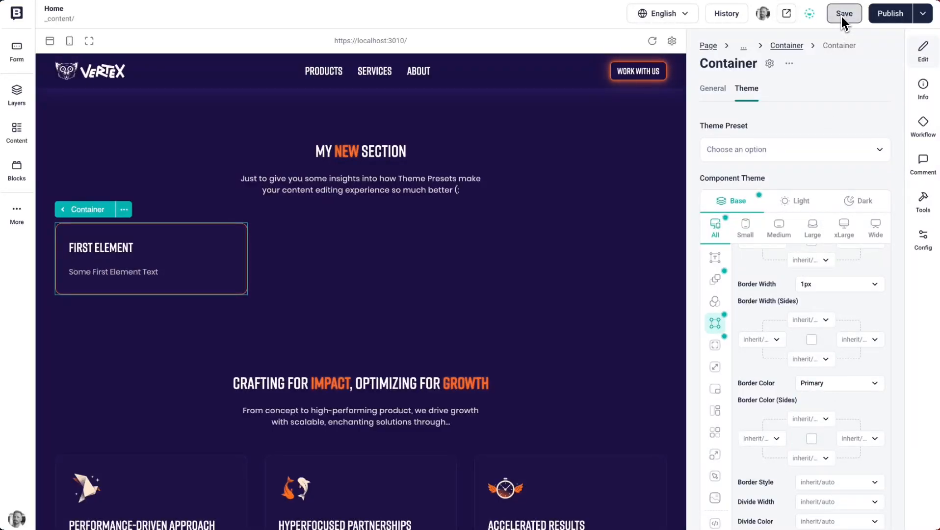
# - Duplicate the First Element card container twice within its parent container to make a row of three cards
pyautogui.click(715, 89)
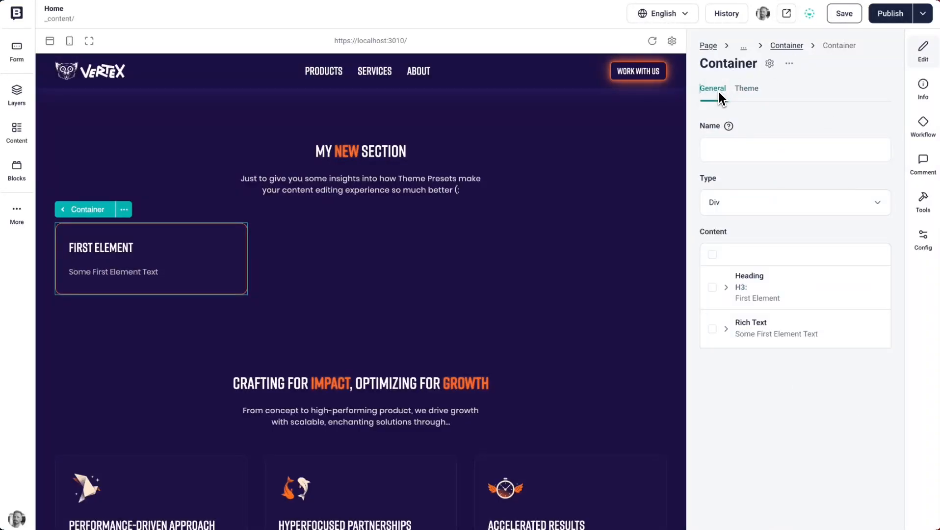
pyautogui.click(788, 46)
pyautogui.click(233, 235)
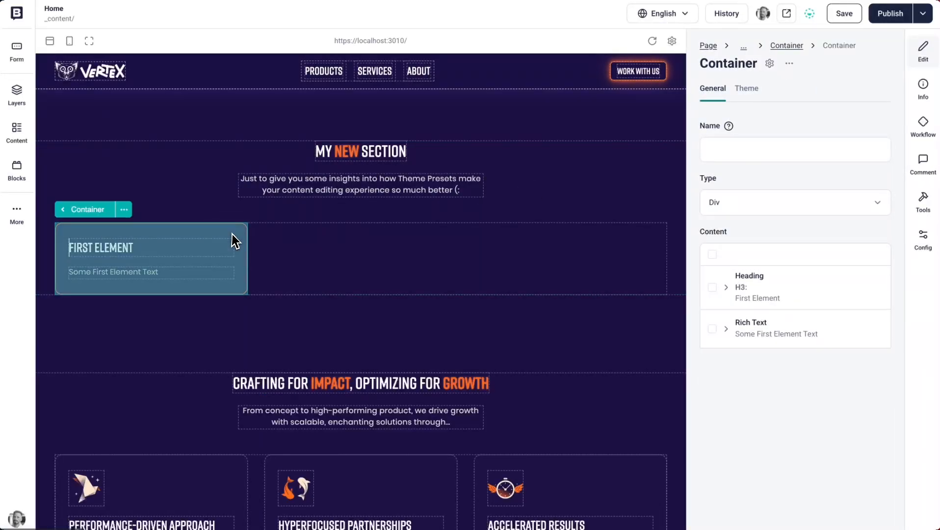
pyautogui.click(786, 46)
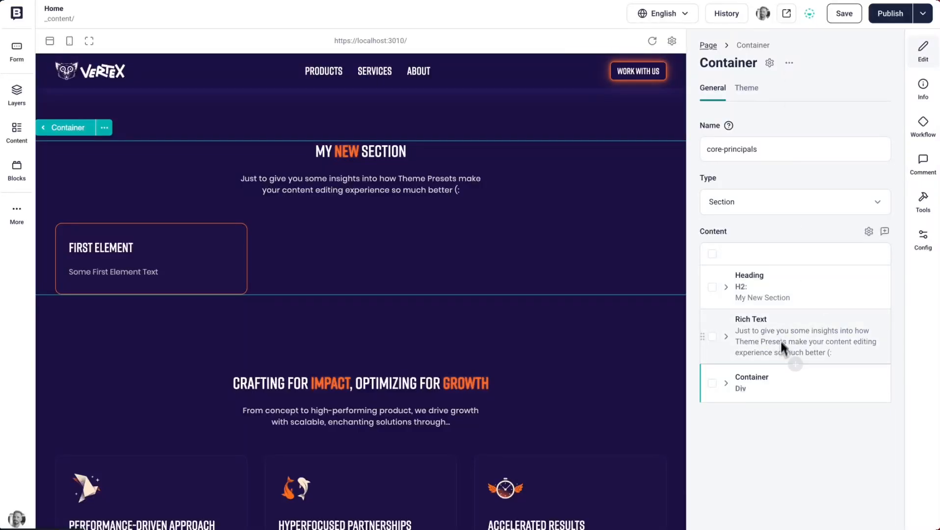
pyautogui.click(318, 266)
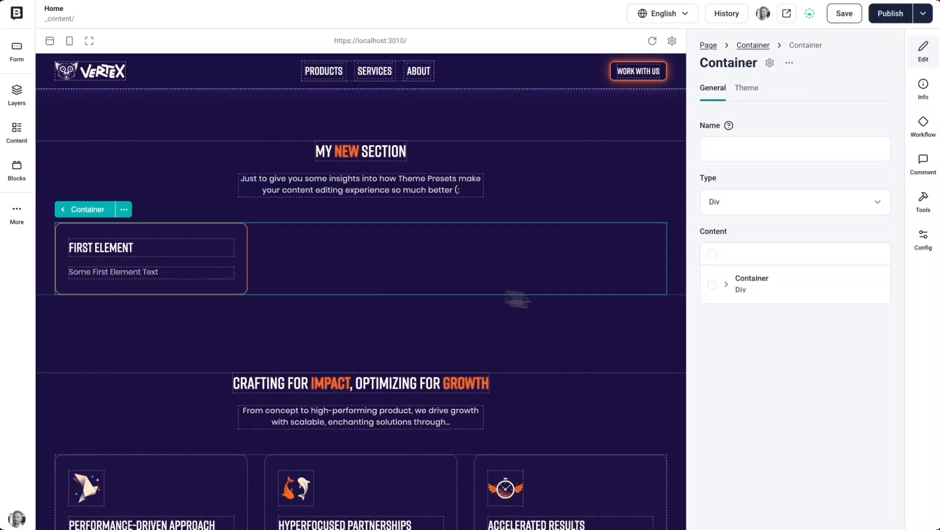
pyautogui.click(835, 279)
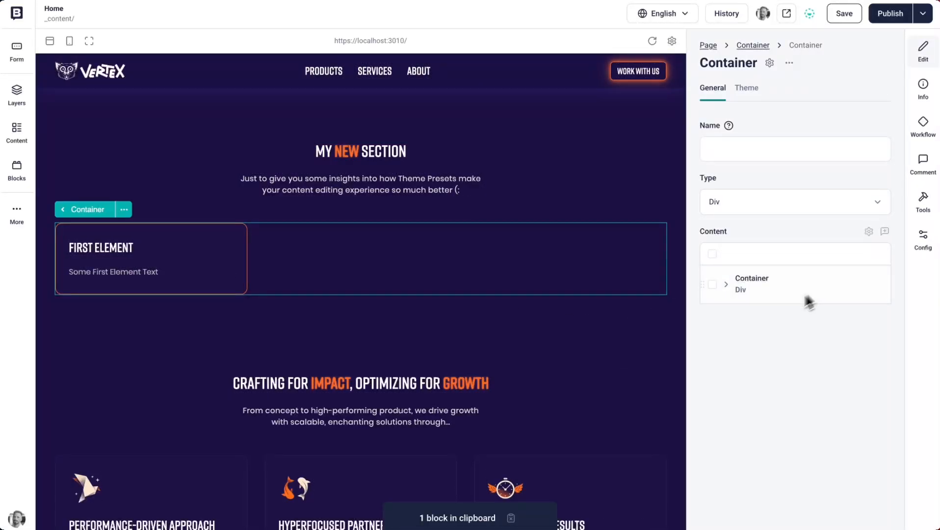
pyautogui.click(774, 306)
pyautogui.click(837, 320)
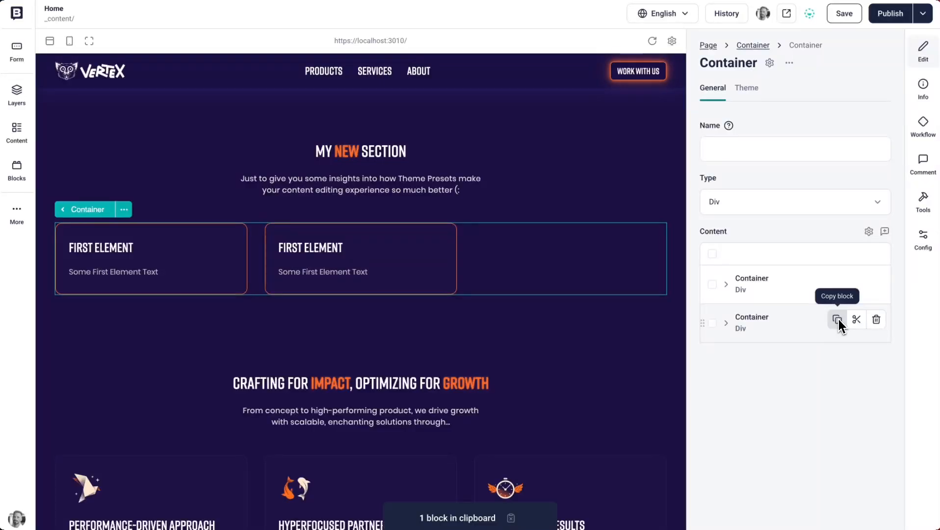
pyautogui.click(774, 342)
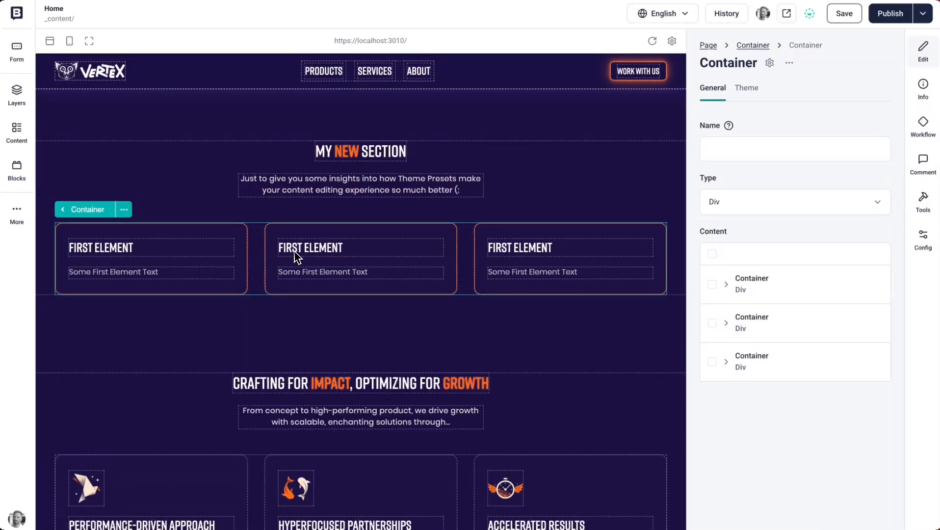
# - Change the heading of the middle card in the My New Section row to "Second Element"
pyautogui.click(296, 251)
pyautogui.doubleClick(711, 322)
pyautogui.write('Tw')
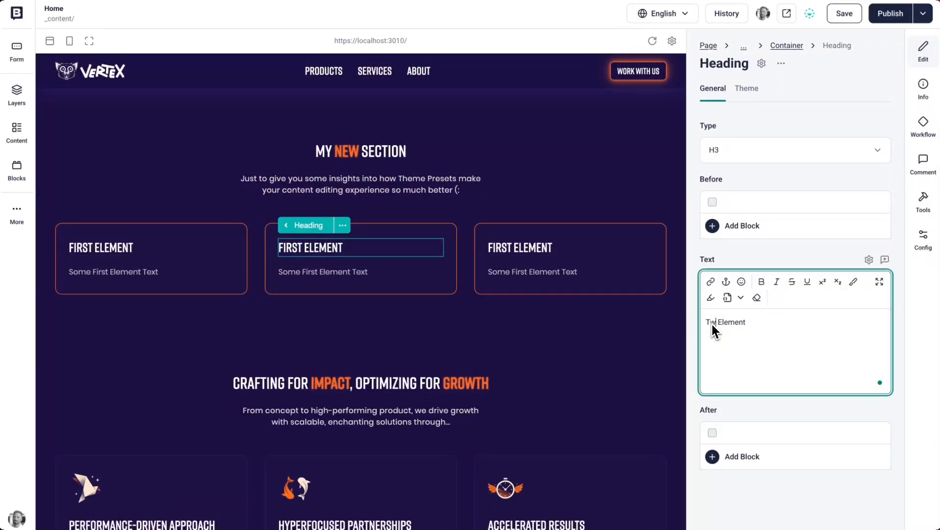
pyautogui.write('o')
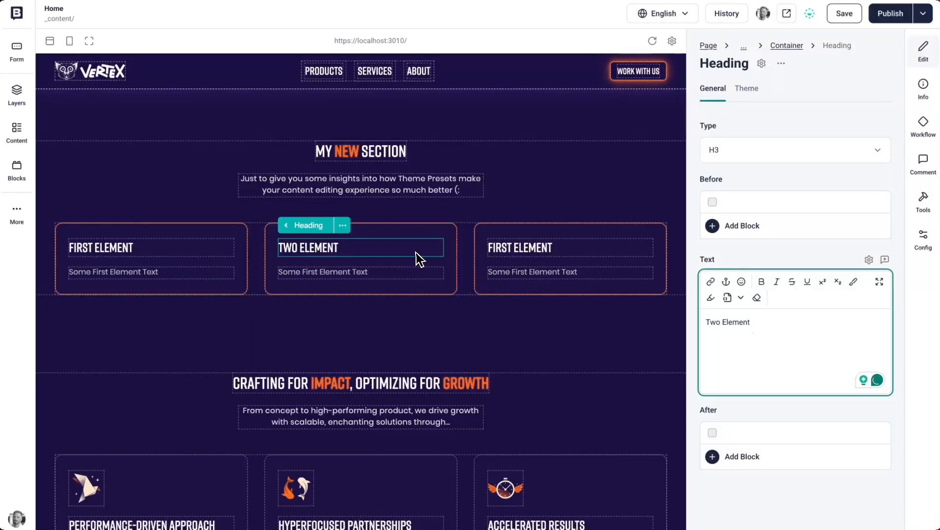
pyautogui.hotkey('ctrl', 'BackSpace')
pyautogui.write('Second')
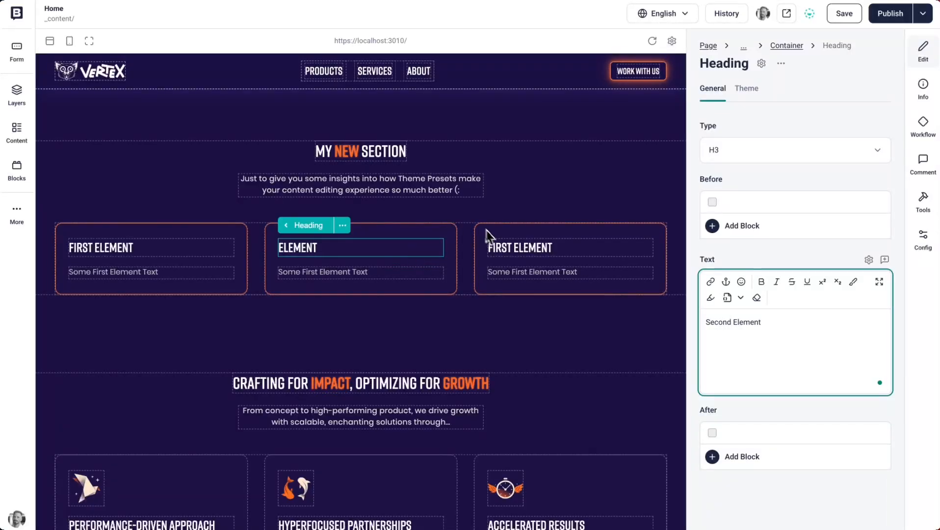
# - Change the heading of the last card in the row to "Third Element"
pyautogui.click(496, 248)
pyautogui.doubleClick(715, 324)
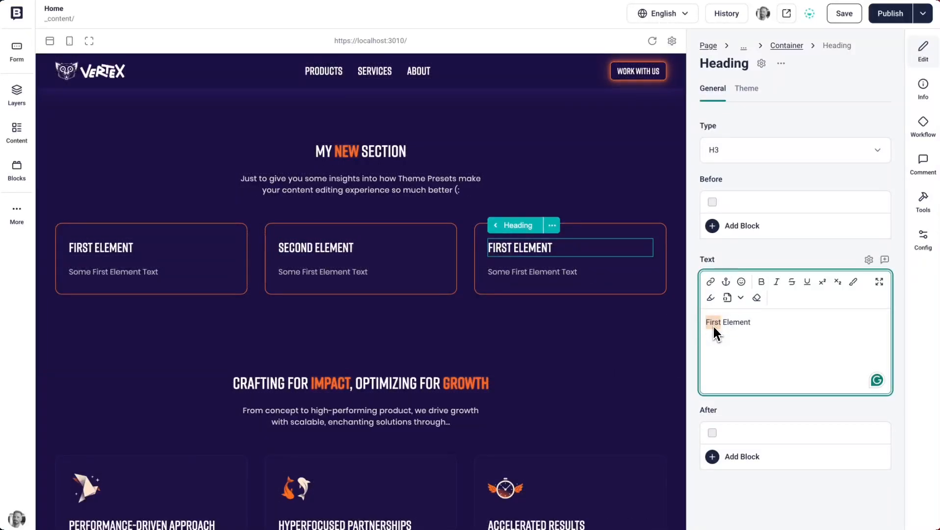
pyautogui.write('Third')
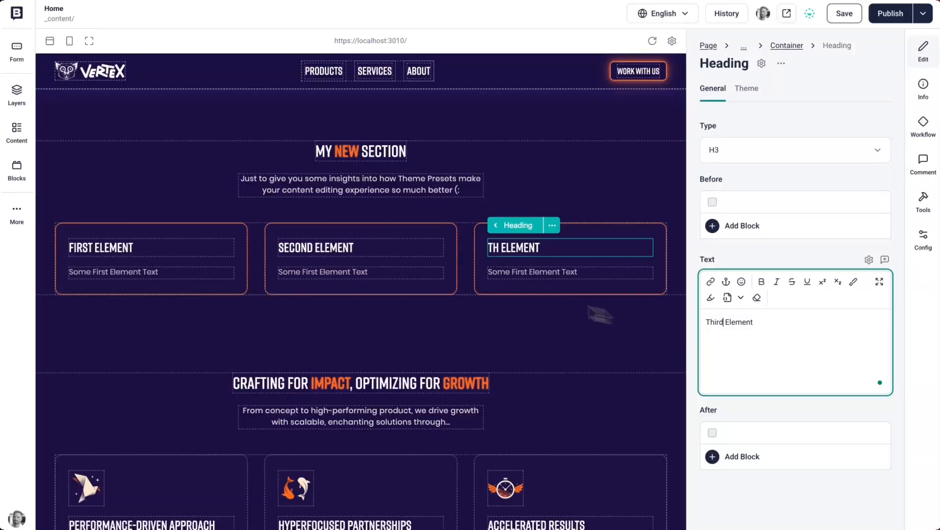
# - Set the rich text of both the second and third cards to "Some Second Element Text" and save the page
pyautogui.click(339, 273)
pyautogui.doubleClick(735, 191)
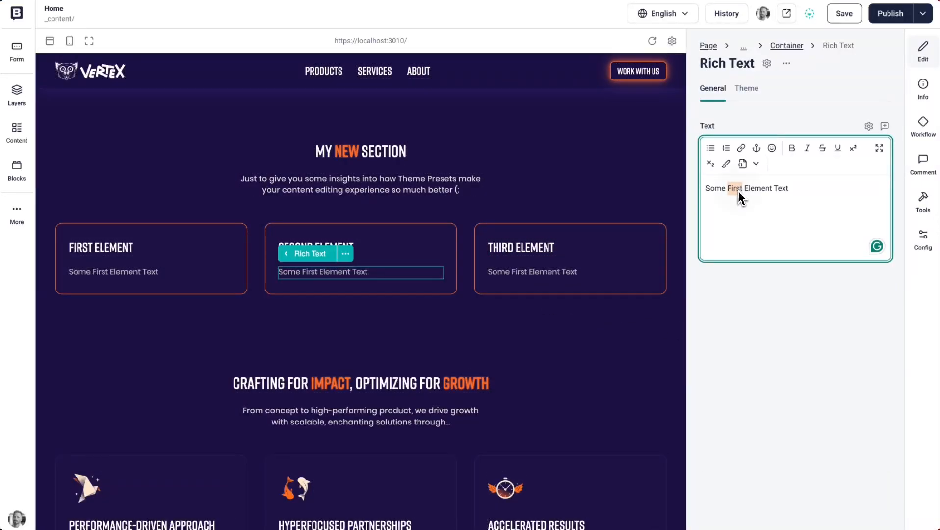
pyautogui.write('Second')
pyautogui.click(544, 276)
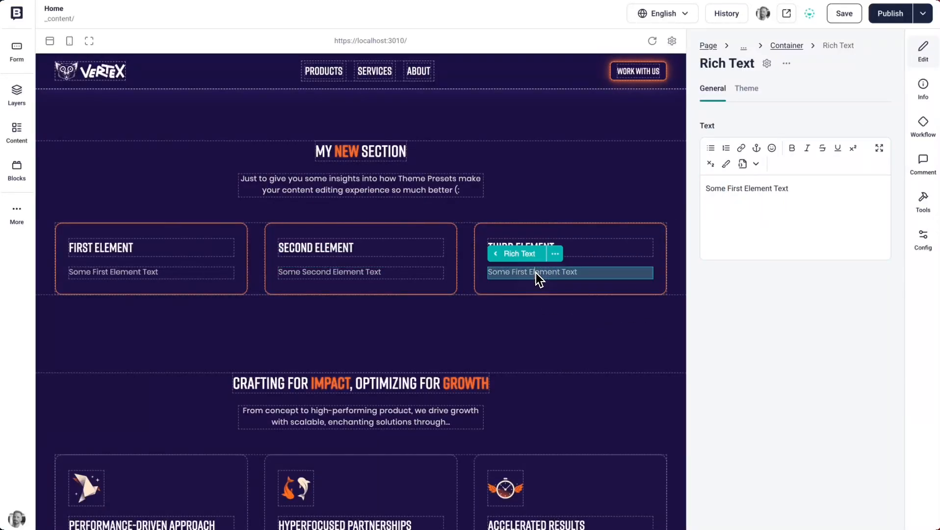
pyautogui.doubleClick(735, 191)
pyautogui.write('Second')
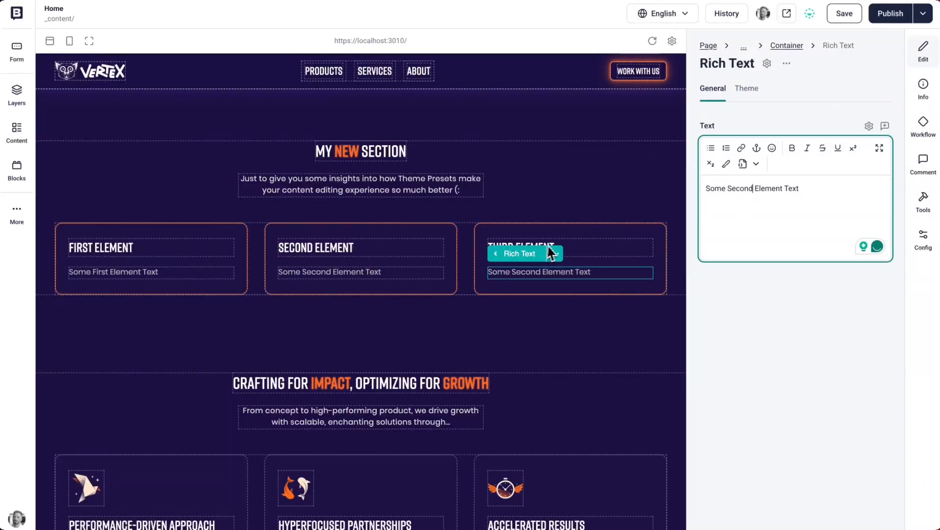
pyautogui.click(845, 15)
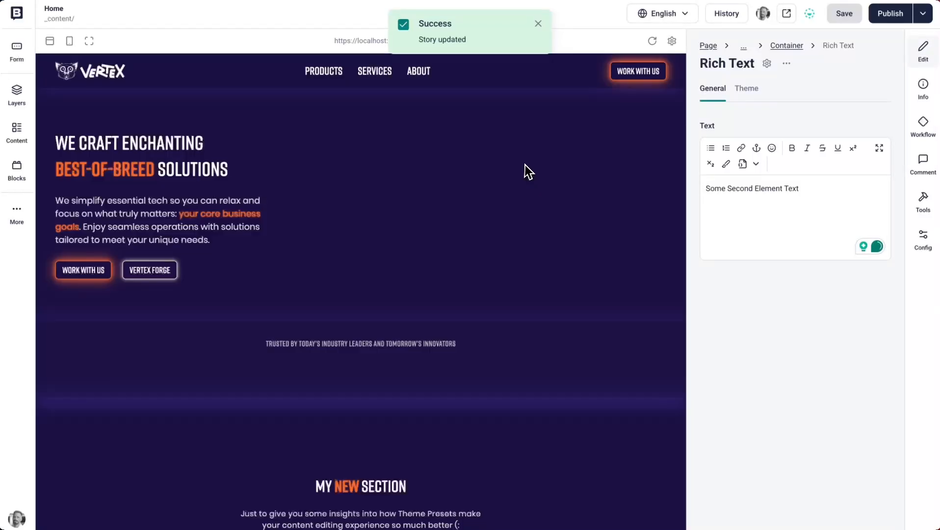
# - Set the border color in the First Element container's component theme to Emerald 700
pyautogui.scroll(-5, 296, 351)
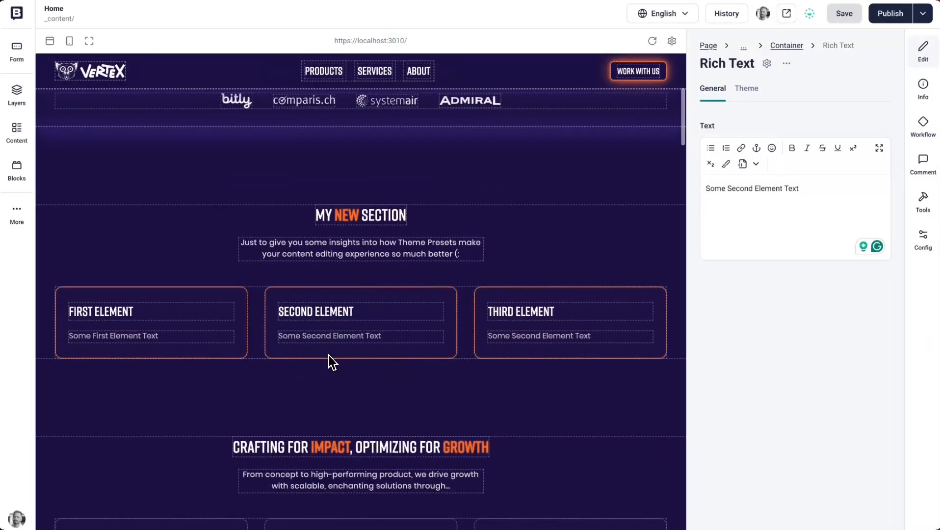
pyautogui.click(230, 303)
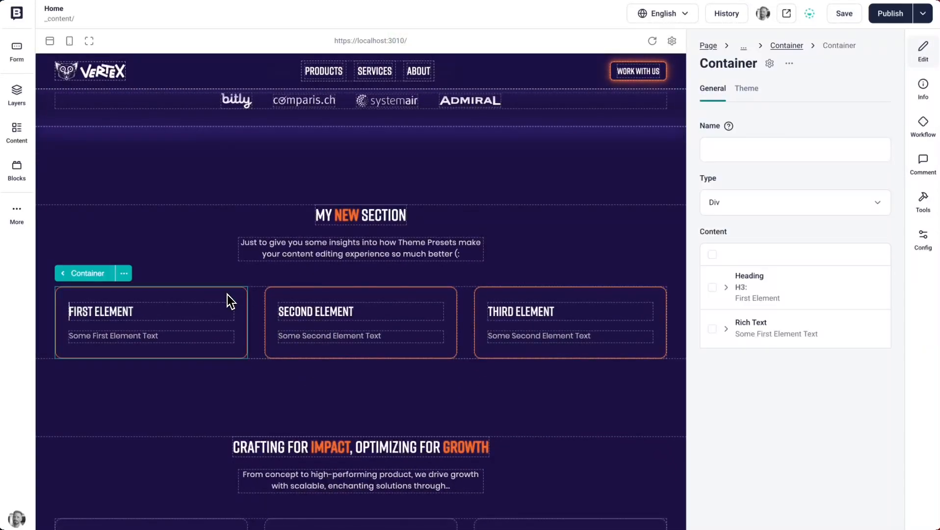
pyautogui.click(746, 89)
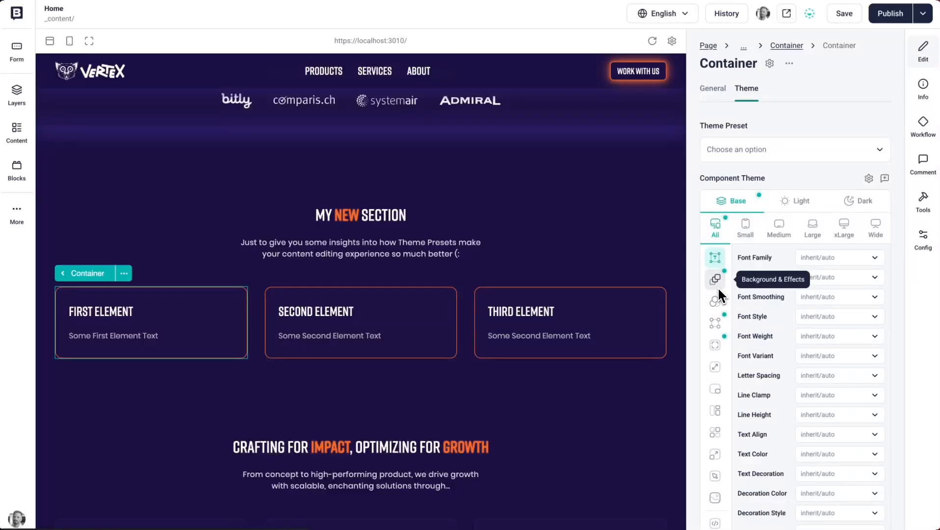
pyautogui.click(718, 326)
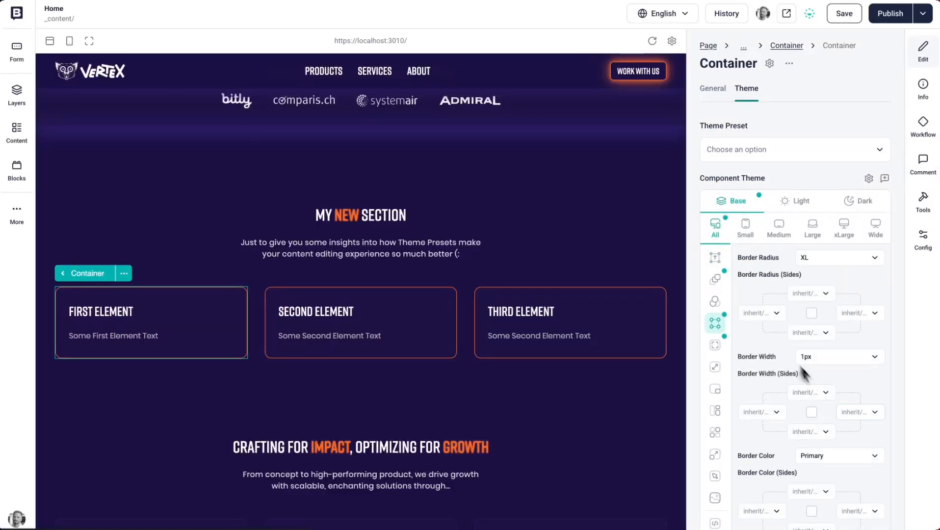
pyautogui.scroll(-1, 839, 409)
pyautogui.click(834, 431)
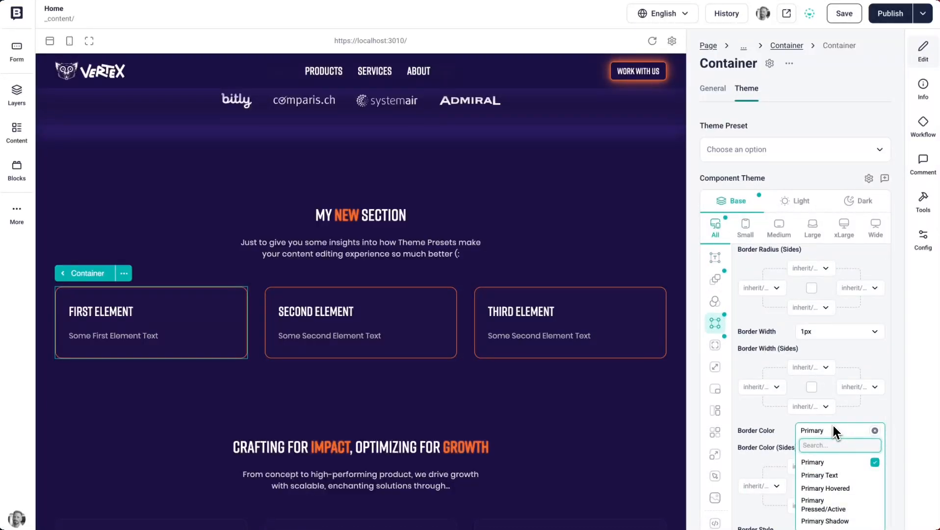
pyautogui.write('blue4')
pyautogui.press('BackSpace')
pyautogui.press('BackSpace')
pyautogui.press('BackSpace')
pyautogui.press('BackSpace')
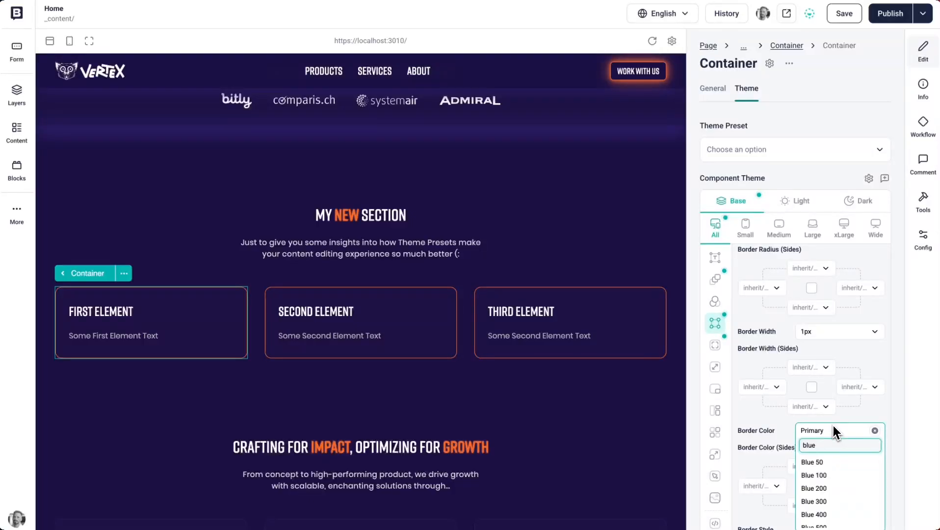
pyautogui.press('BackSpace')
pyautogui.write('gren')
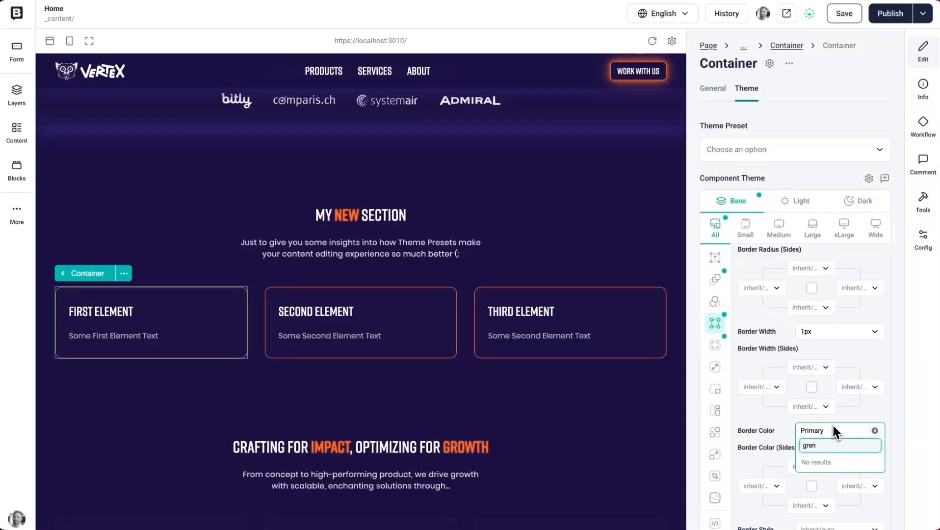
pyautogui.press('BackSpace')
pyautogui.press('BackSpace')
pyautogui.press('BackSpace')
pyautogui.press('BackSpace')
pyautogui.write('t')
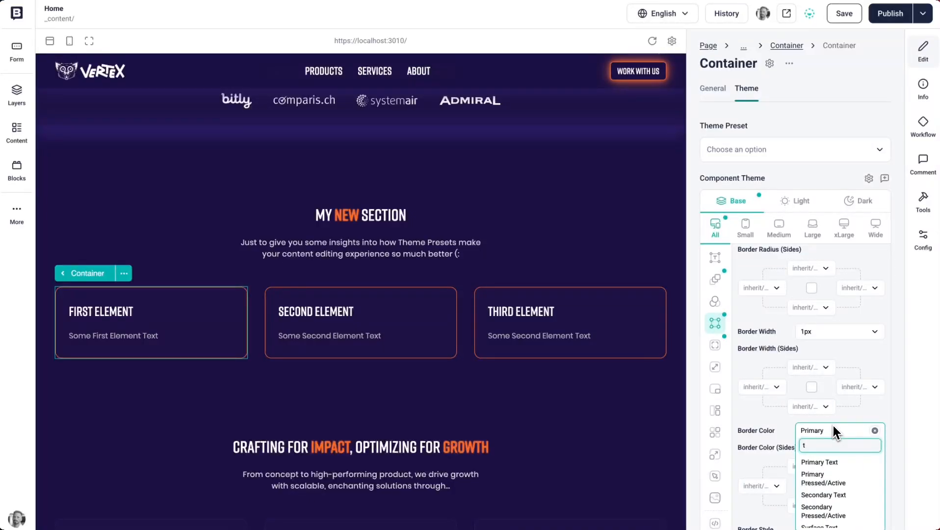
pyautogui.write('ea')
pyautogui.press('BackSpace')
pyautogui.press('BackSpace')
pyautogui.press('BackSpace')
pyautogui.write('emerald')
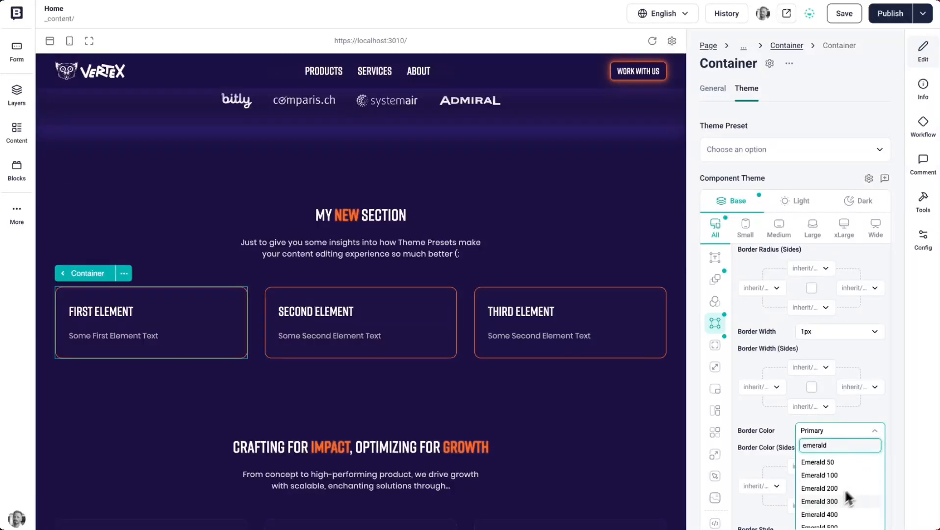
pyautogui.scroll(-2, 829, 511)
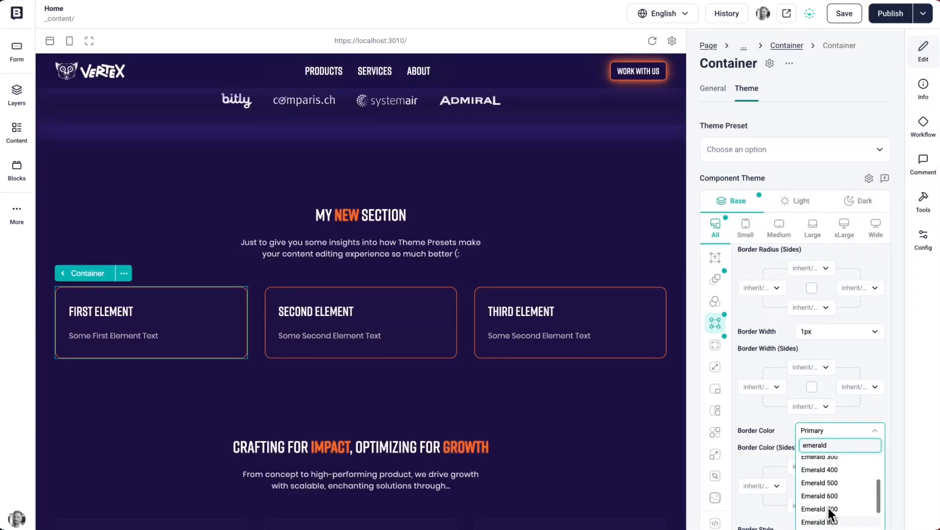
pyautogui.click(834, 510)
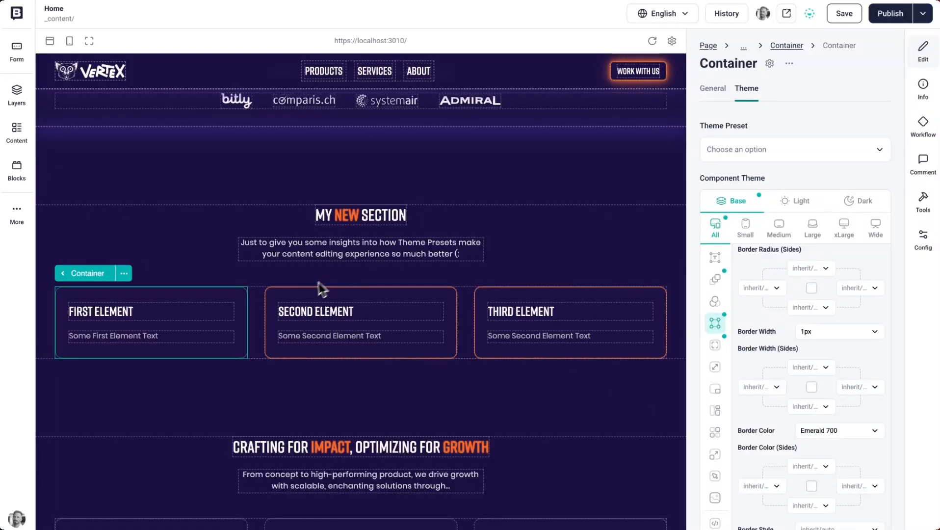
# - Reset all component theme options of the First Element container
pyautogui.click(304, 294)
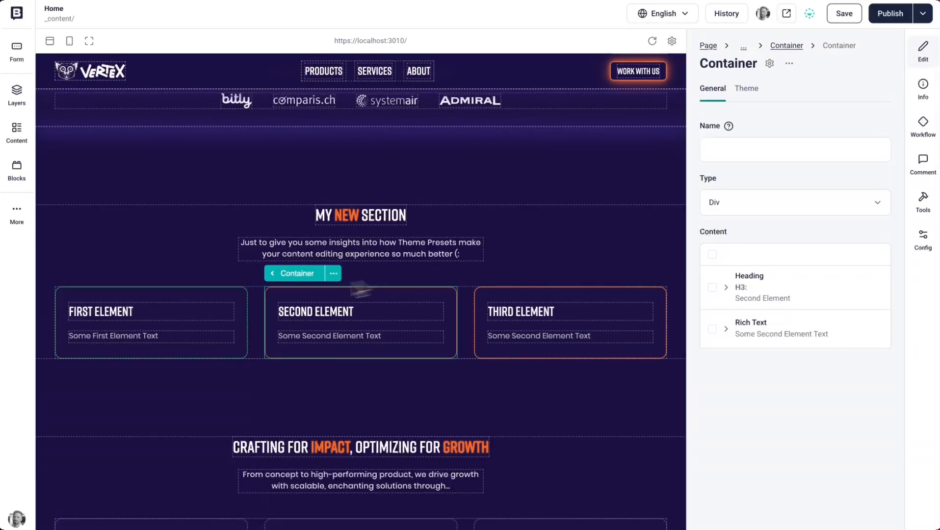
pyautogui.click(243, 304)
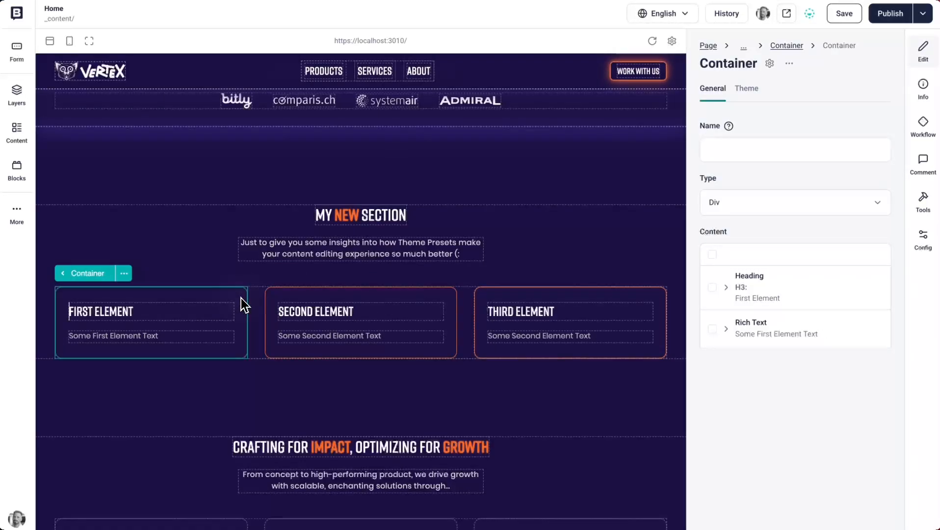
pyautogui.click(747, 98)
pyautogui.scroll(-1, 734, 466)
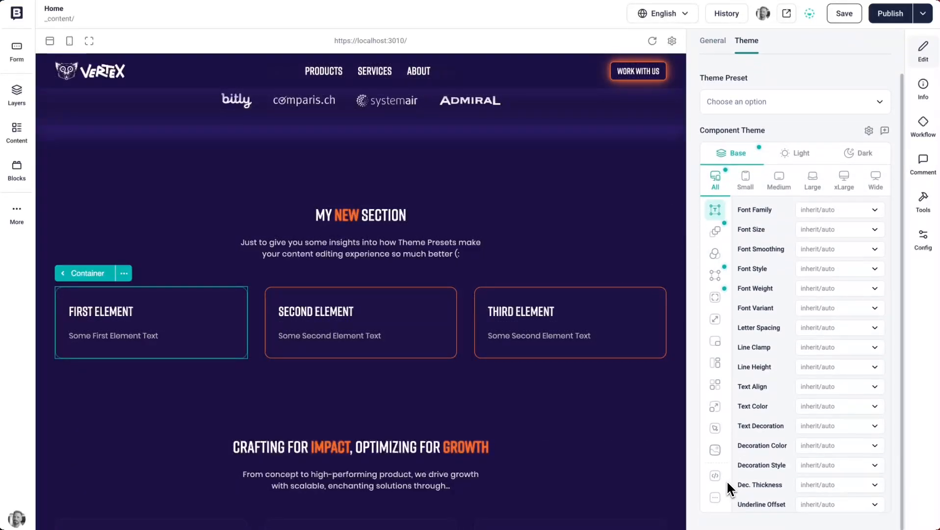
pyautogui.click(715, 476)
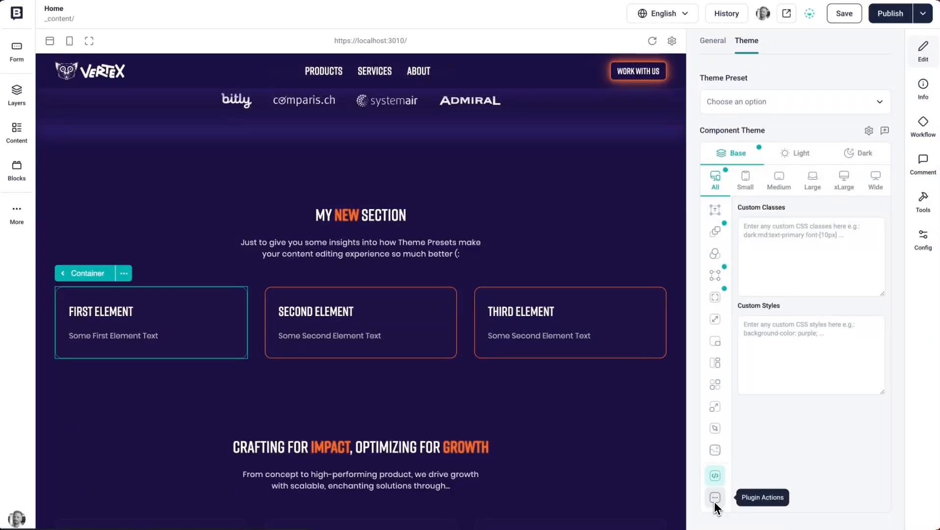
pyautogui.click(715, 498)
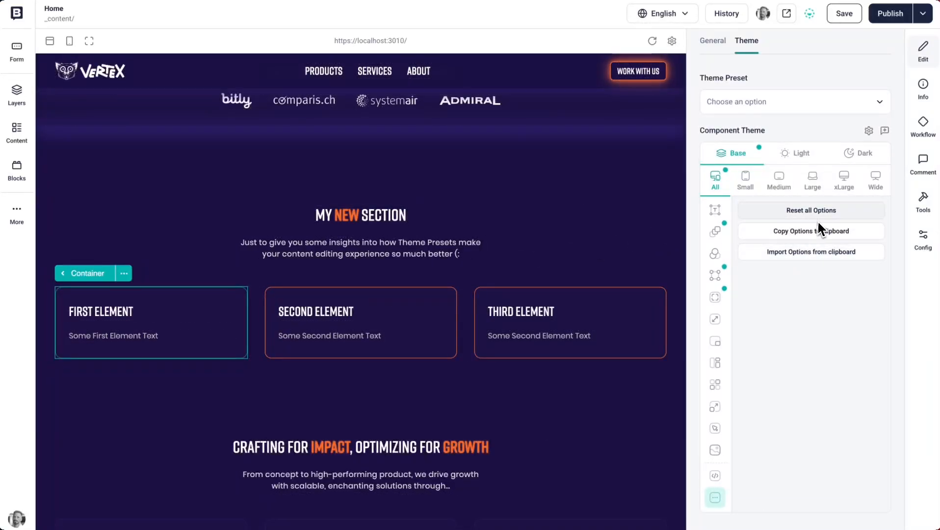
pyautogui.click(812, 209)
# - Reset all component theme options of the Second Element container
pyautogui.click(278, 304)
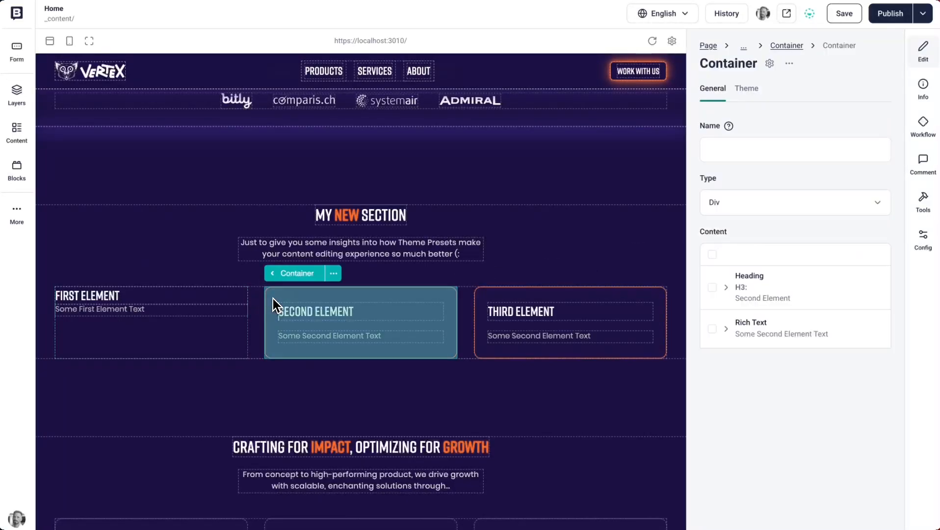
pyautogui.click(746, 89)
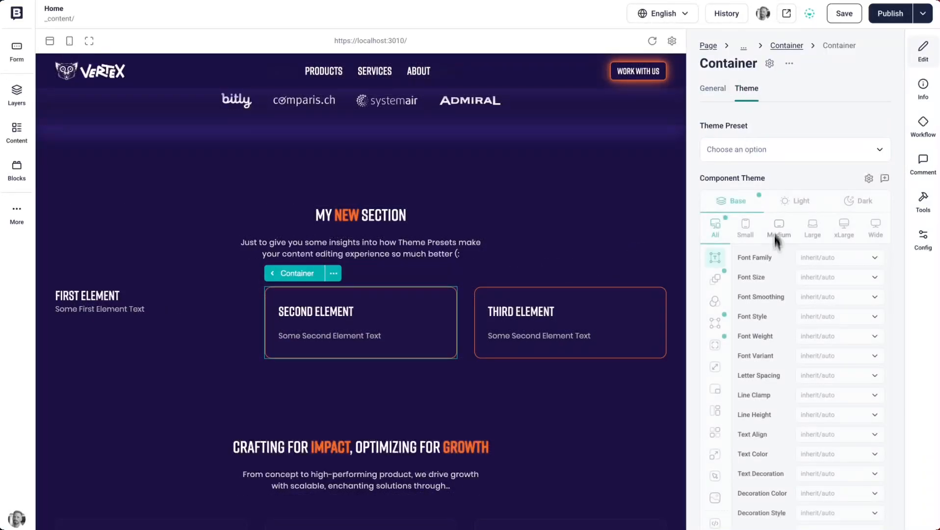
pyautogui.scroll(-1, 717, 489)
pyautogui.click(717, 498)
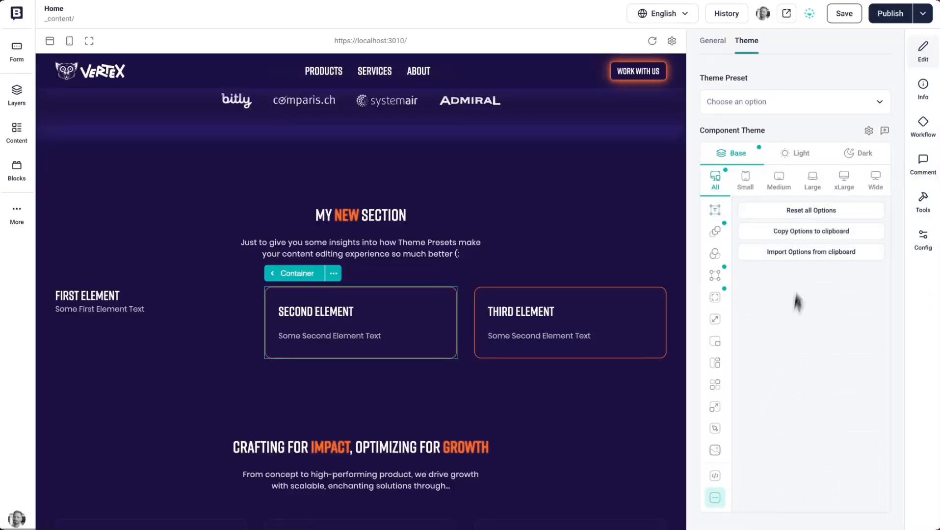
pyautogui.click(813, 210)
# - Reset all component theme options of the Third Element container
pyautogui.click(511, 294)
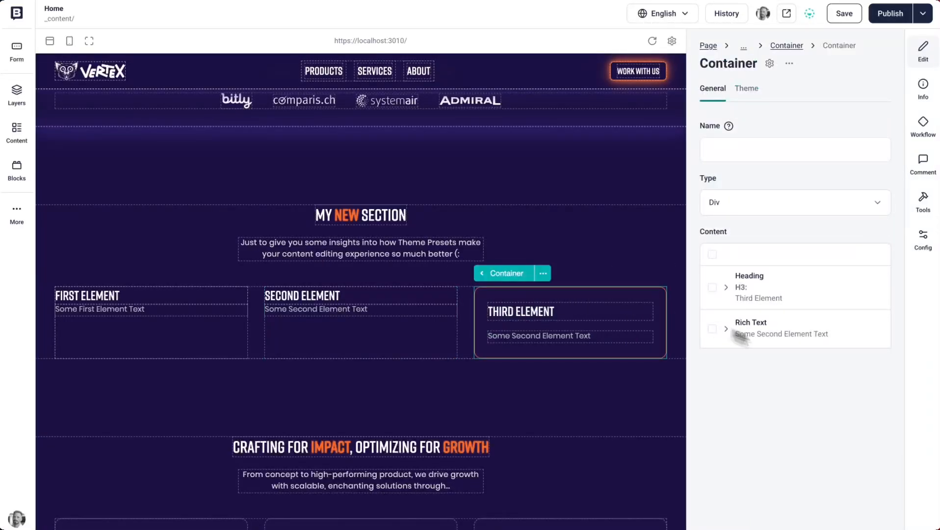
pyautogui.click(745, 89)
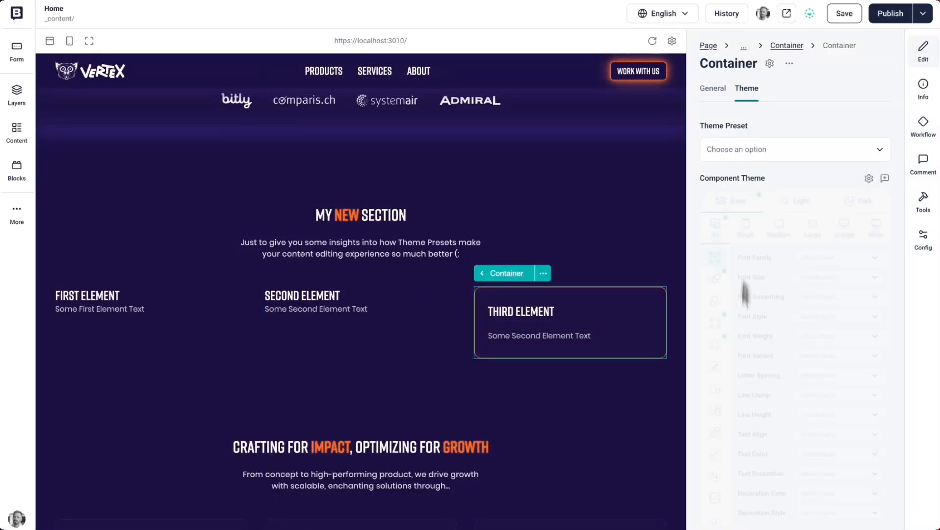
pyautogui.scroll(-1, 718, 476)
pyautogui.click(715, 498)
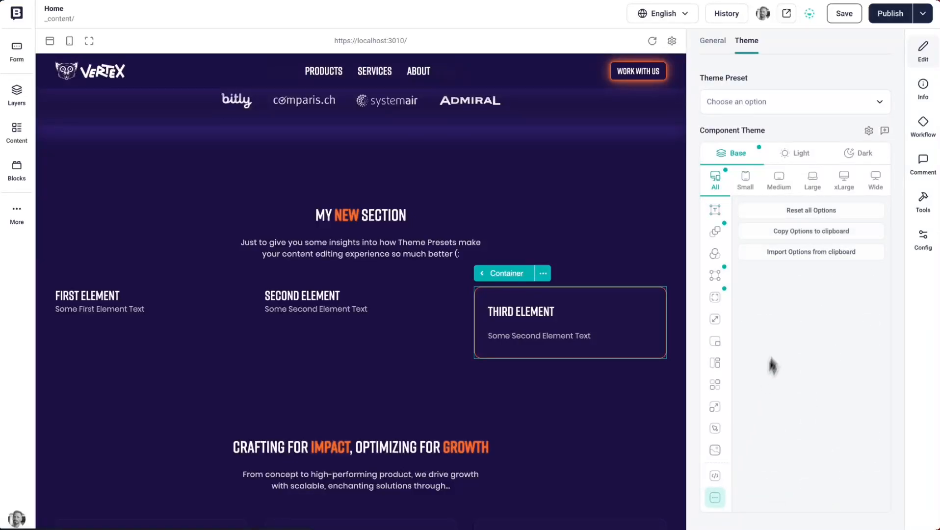
pyautogui.click(796, 211)
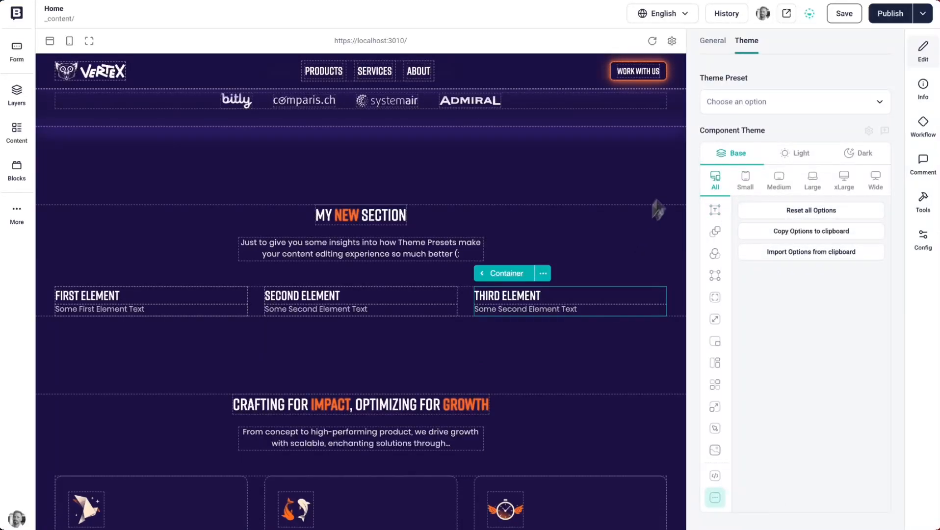
# - Assign My New Preset as the Third Element container's theme preset and open the parent container holding the three cards
pyautogui.click(760, 111)
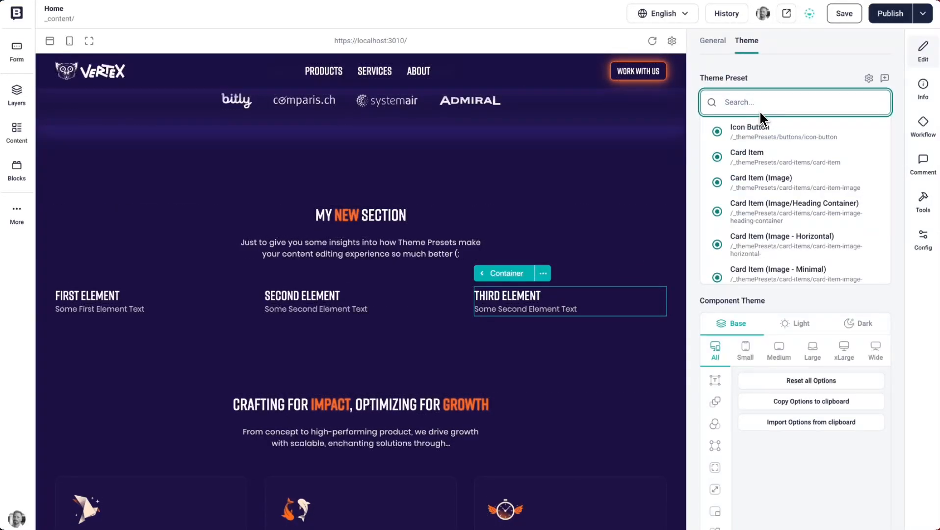
pyautogui.write('new')
pyautogui.click(759, 127)
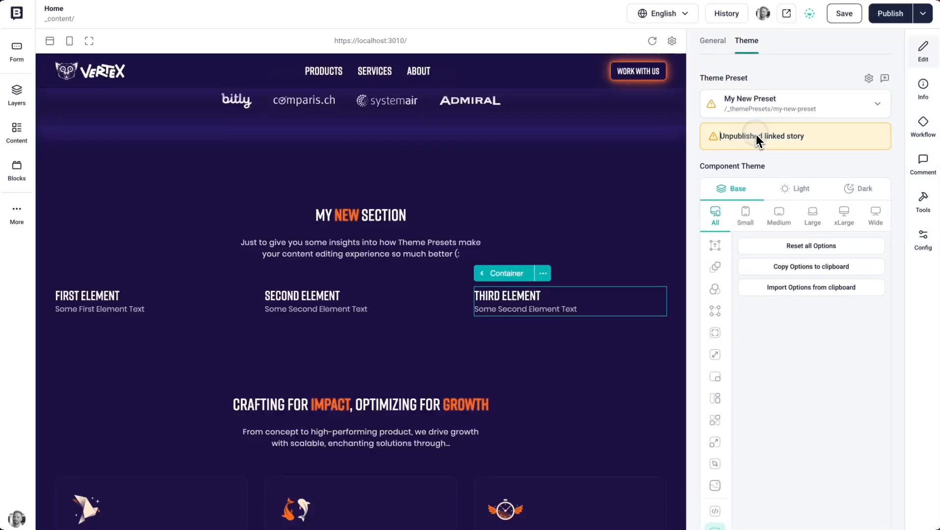
pyautogui.click(462, 298)
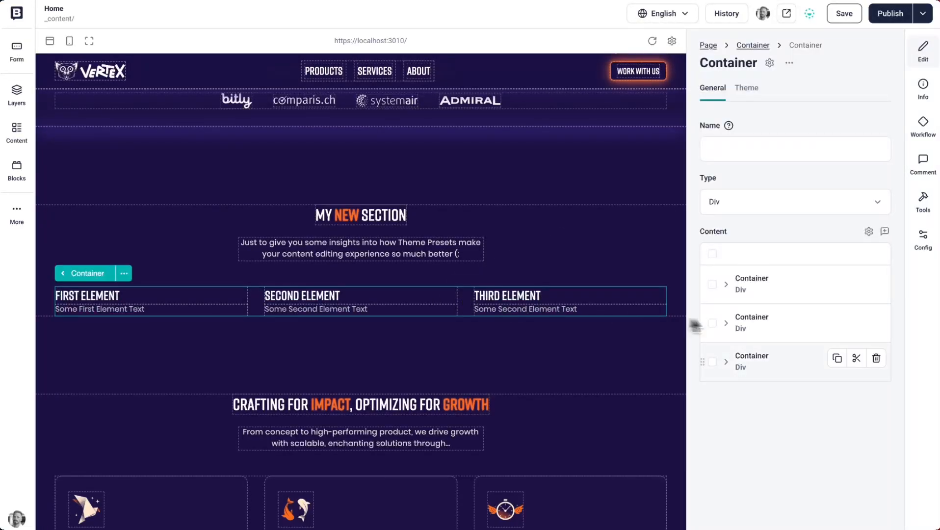
# - Assign My New Preset as the Second Element container's theme preset
pyautogui.click(757, 322)
pyautogui.click(754, 93)
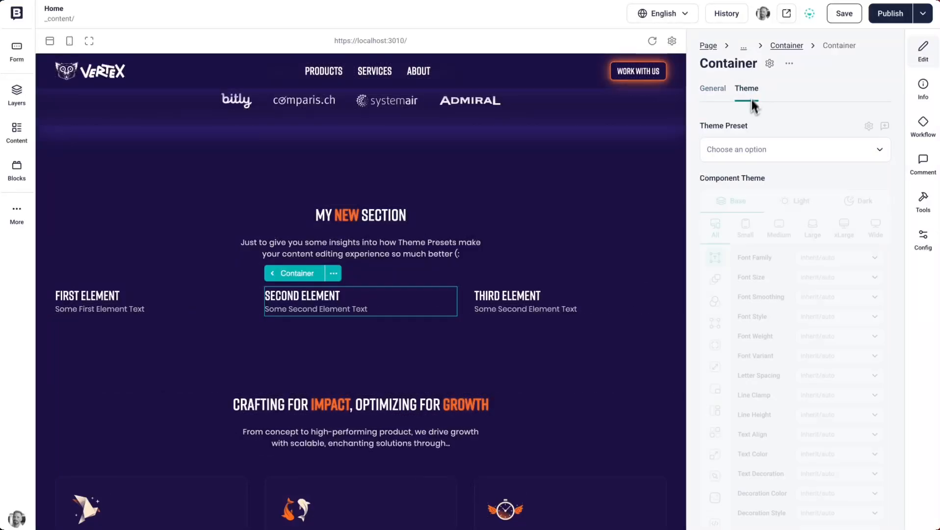
pyautogui.click(737, 155)
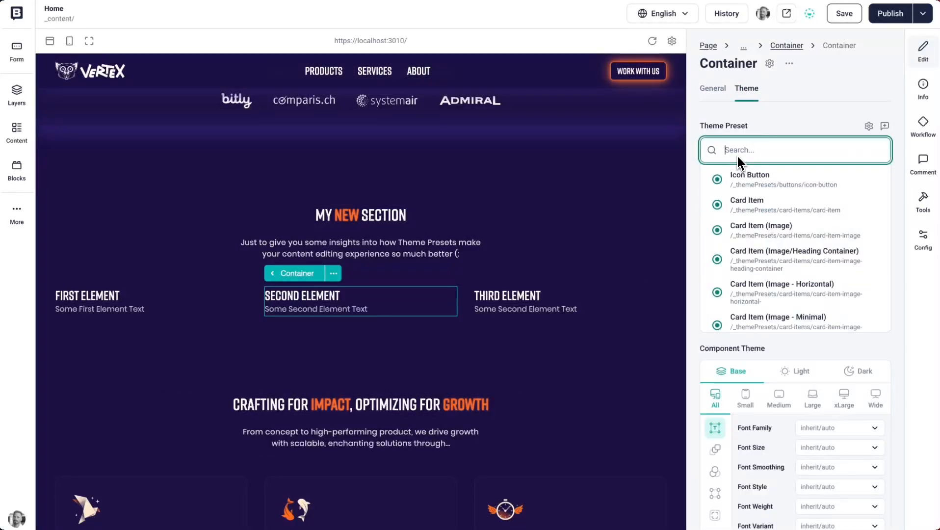
pyautogui.write('new')
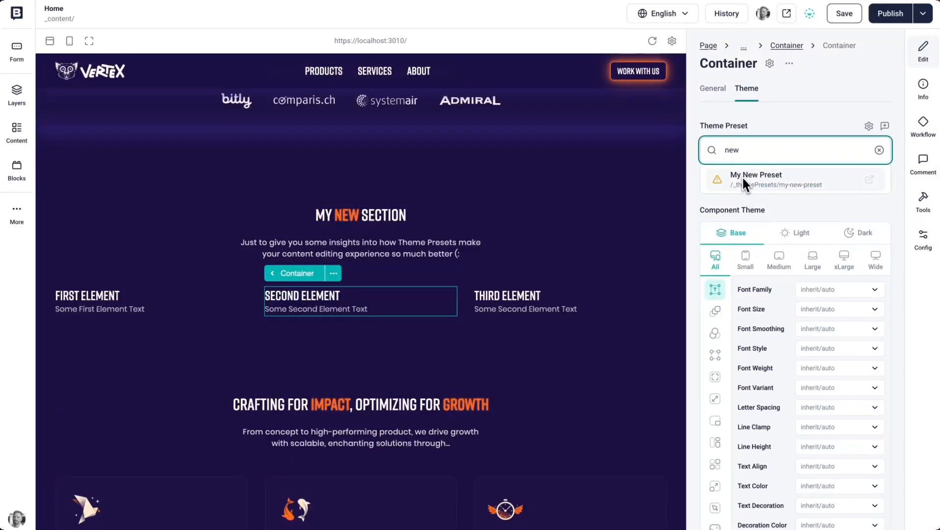
pyautogui.click(742, 175)
# - Assign My New Preset as the First Element container's theme preset and save the home page
pyautogui.click(256, 307)
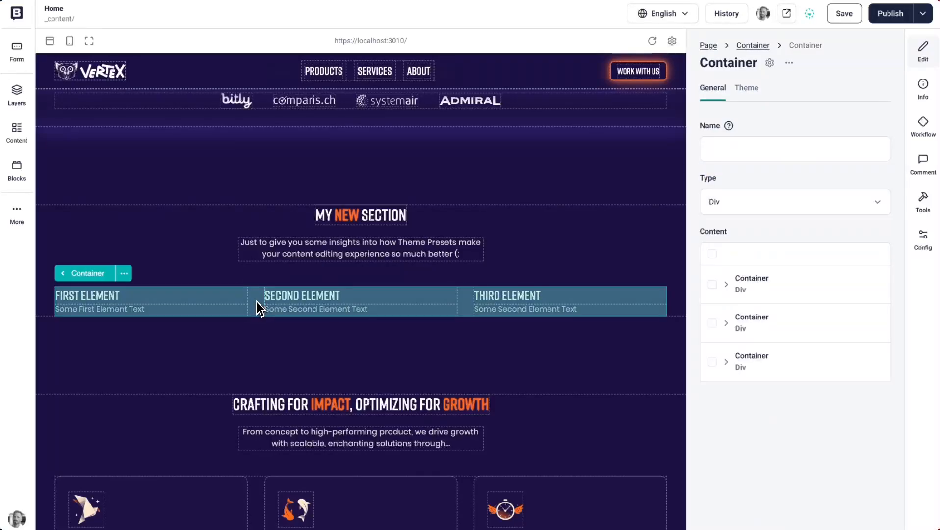
pyautogui.click(758, 282)
pyautogui.click(746, 88)
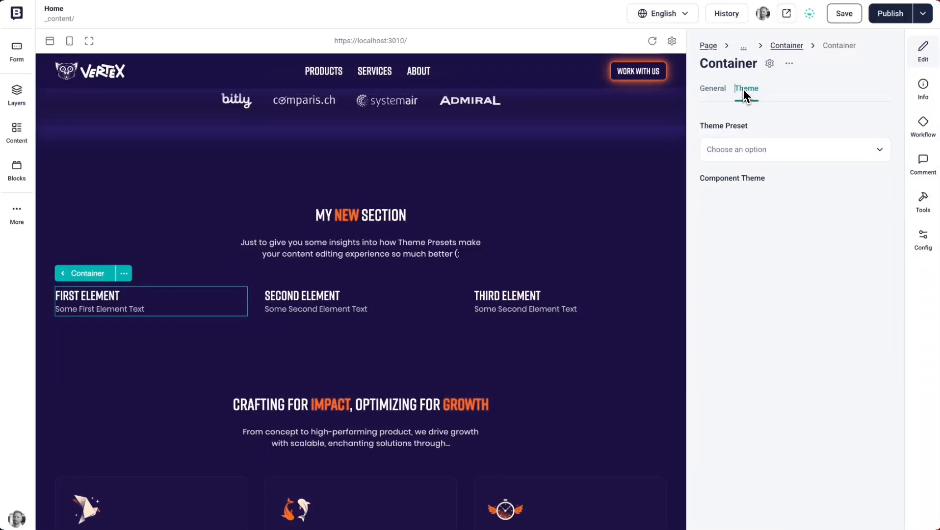
pyautogui.click(764, 155)
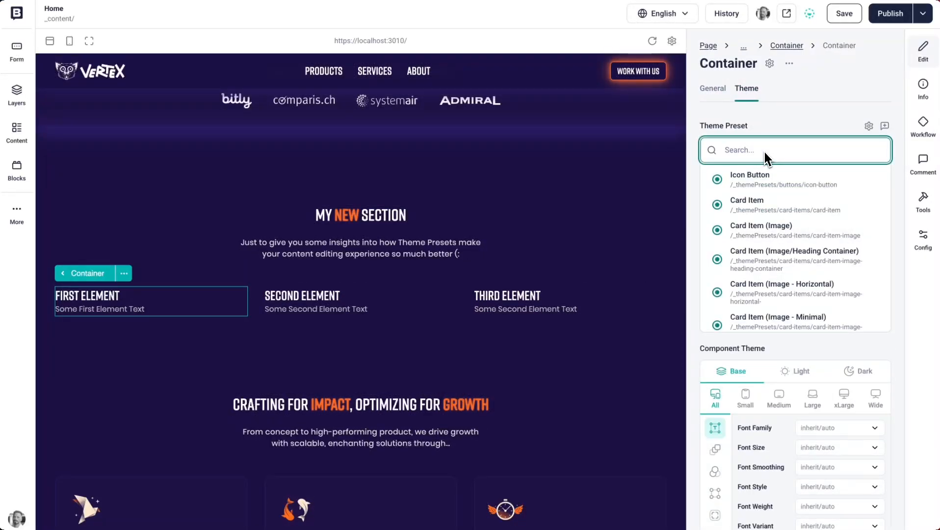
pyautogui.write('new pre')
pyautogui.click(772, 173)
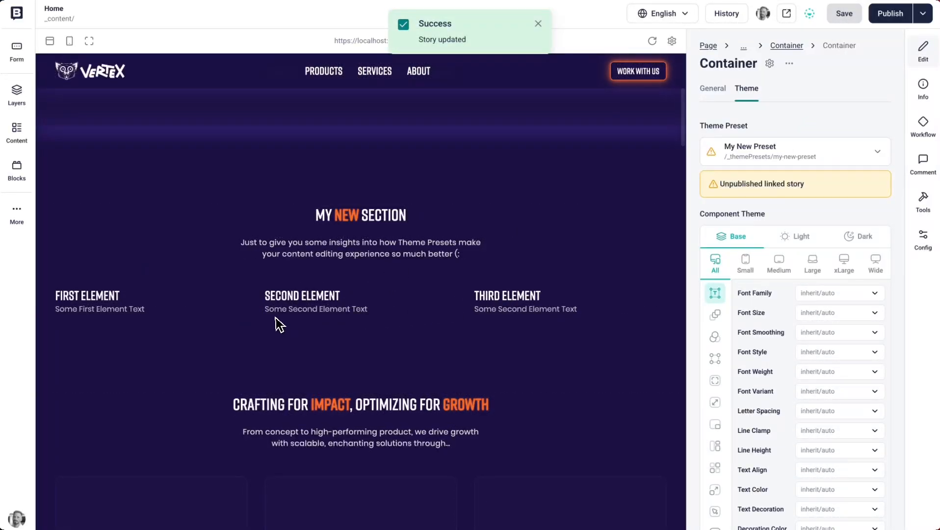
# - Open the linked My New Preset story and import the copied component theme options from the clipboard
pyautogui.moveTo(744, 141)
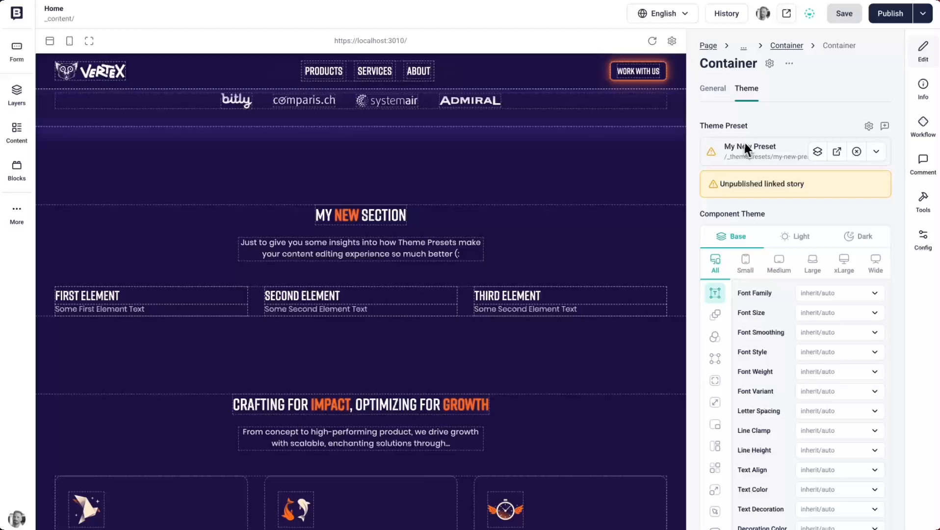
pyautogui.click(838, 151)
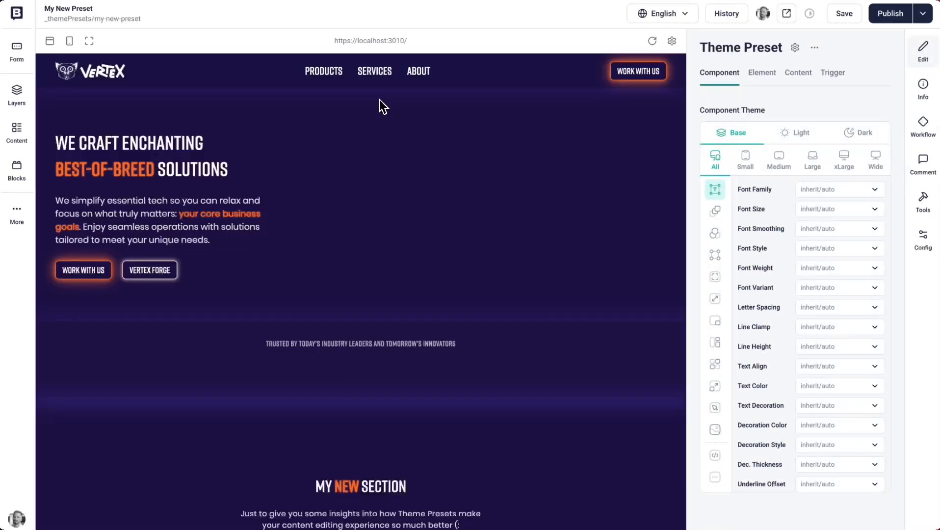
pyautogui.scroll(-4, 379, 100)
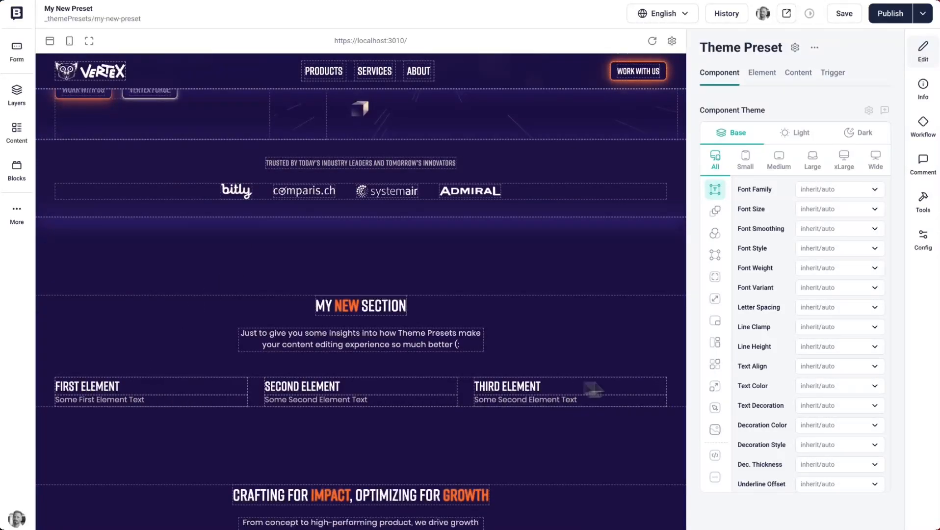
pyautogui.click(716, 476)
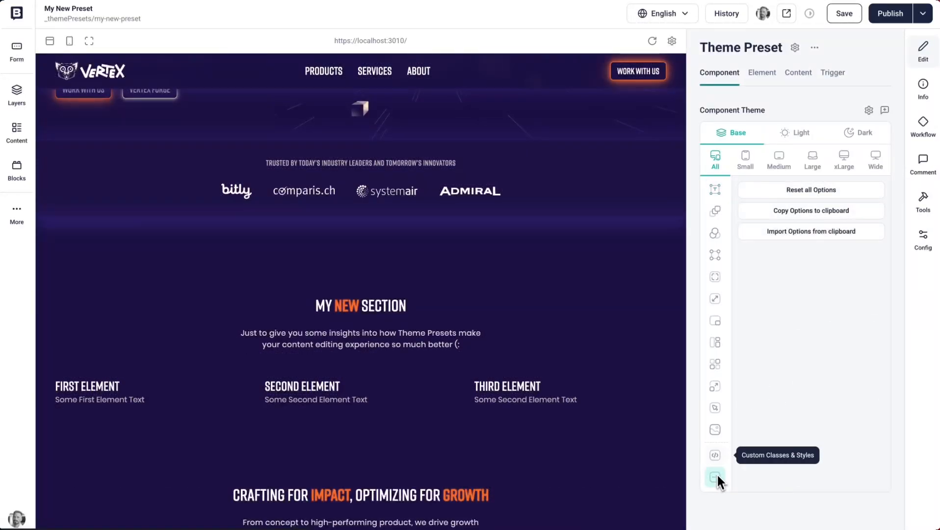
pyautogui.click(780, 238)
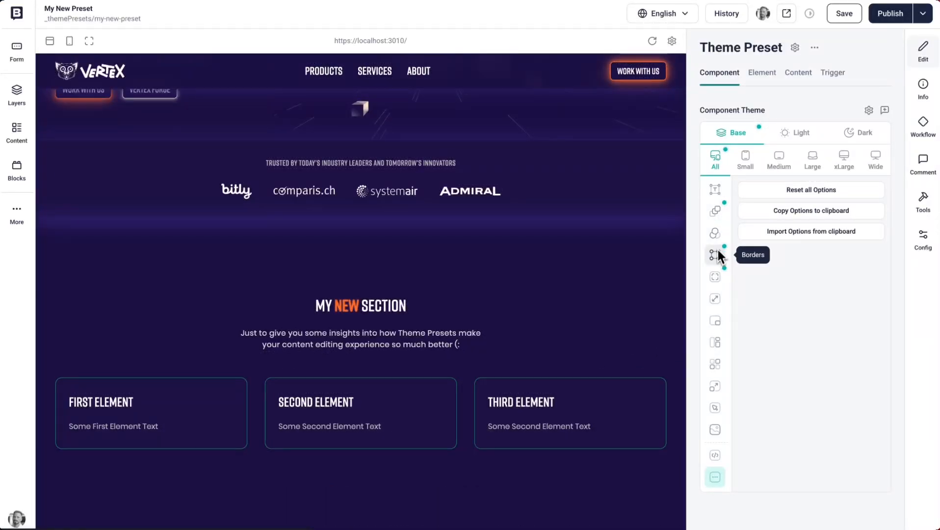
# - Set the theme preset's base background color to Primary
pyautogui.click(717, 218)
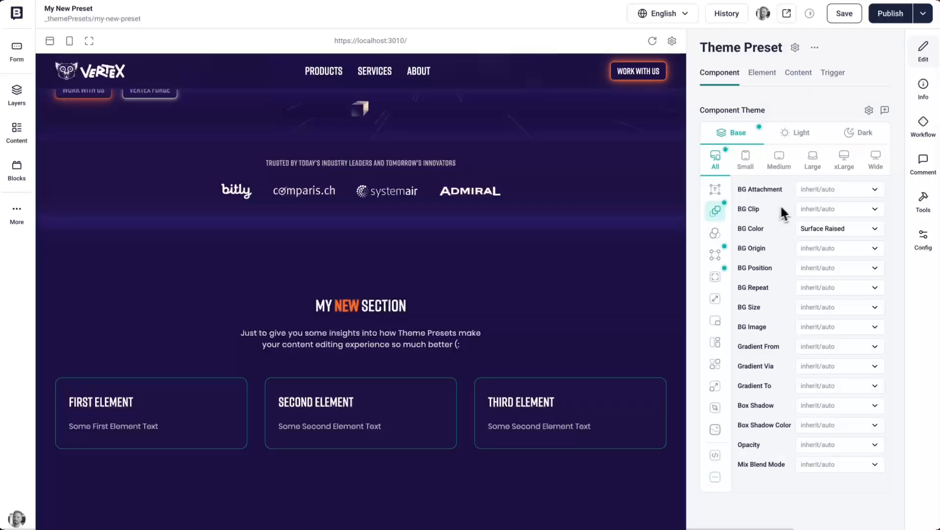
pyautogui.click(820, 230)
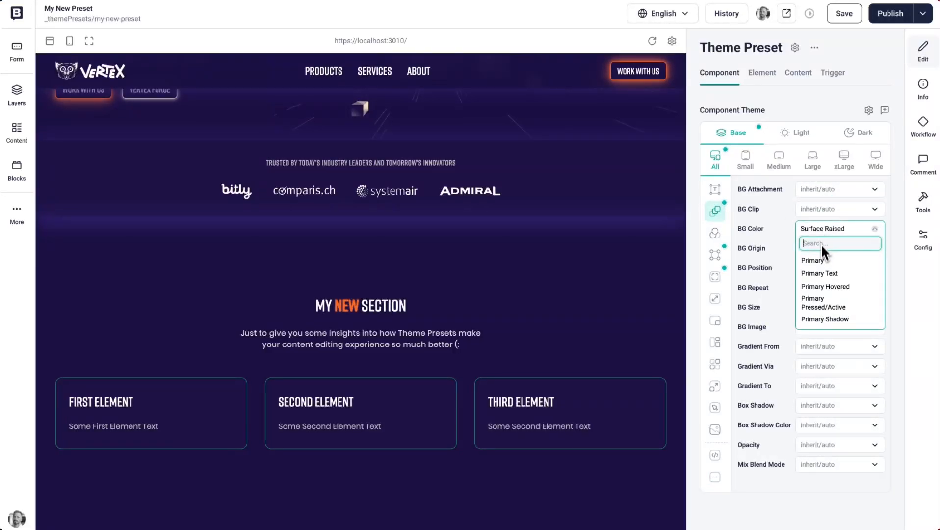
pyautogui.click(821, 260)
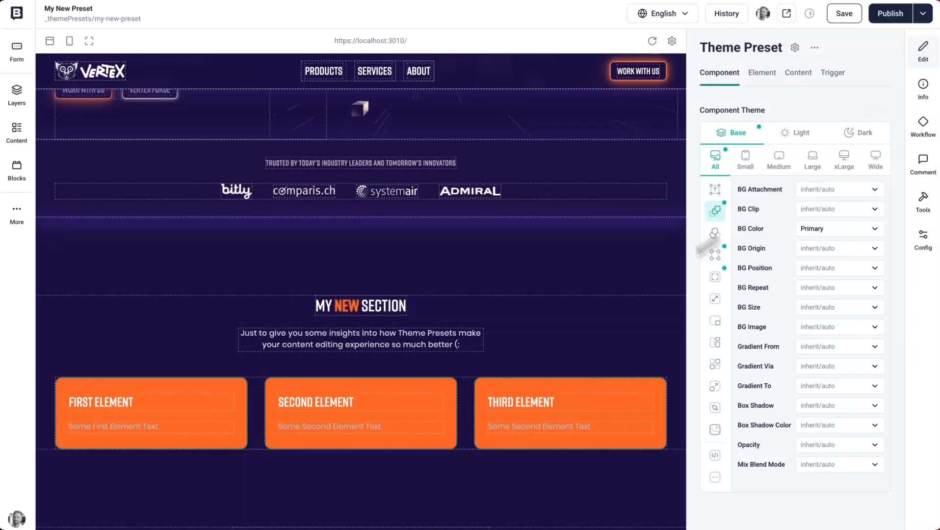
# - Change the theme preset's base background color to Emerald 50
pyautogui.click(825, 231)
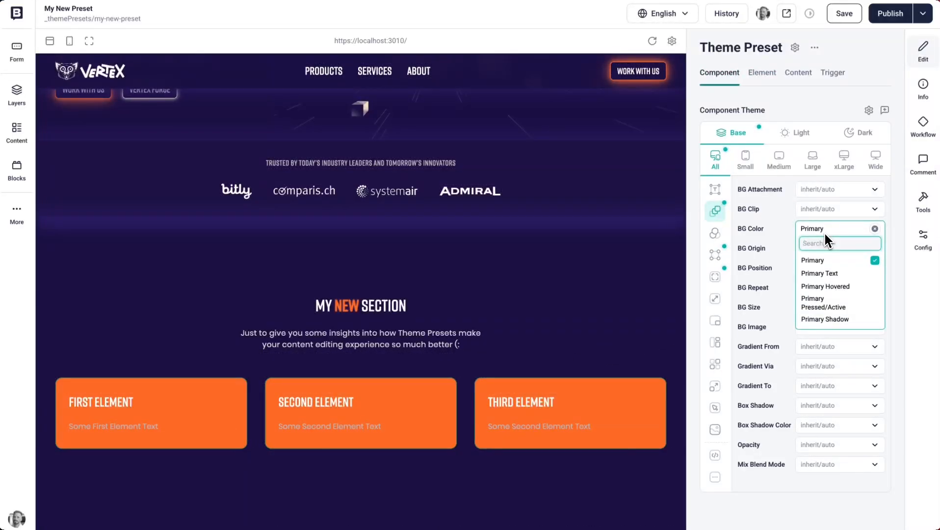
pyautogui.write('emerald')
pyautogui.click(822, 260)
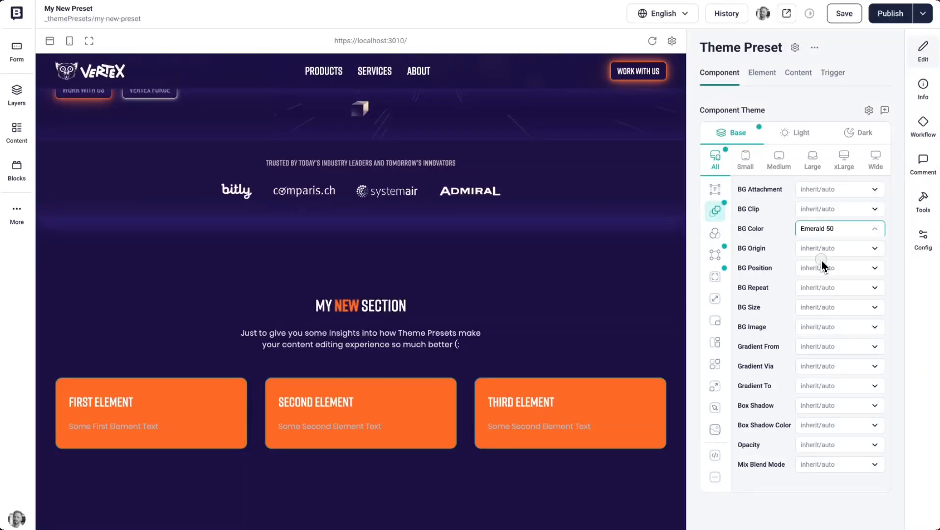
# - Change the theme preset's base background color to Red 900
pyautogui.click(831, 232)
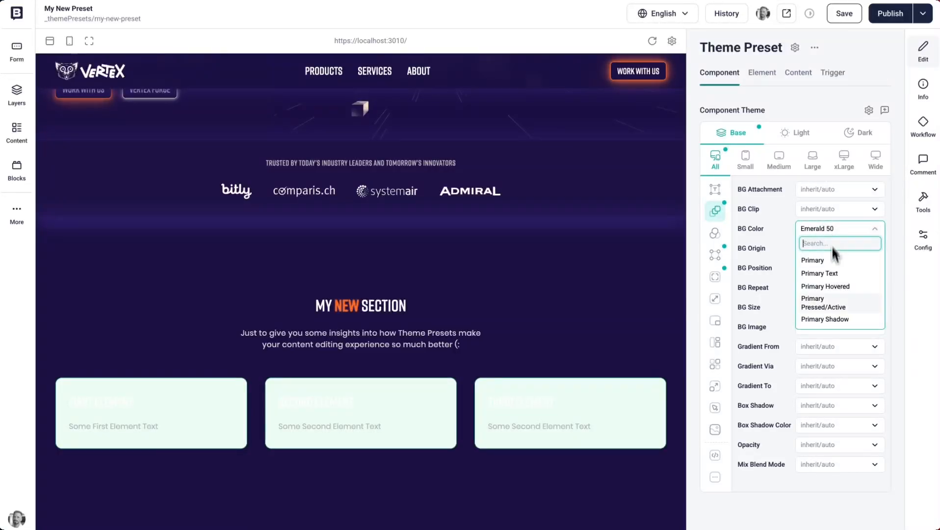
pyautogui.scroll(-5, 833, 311)
pyautogui.write('re')
pyautogui.scroll(1, 833, 310)
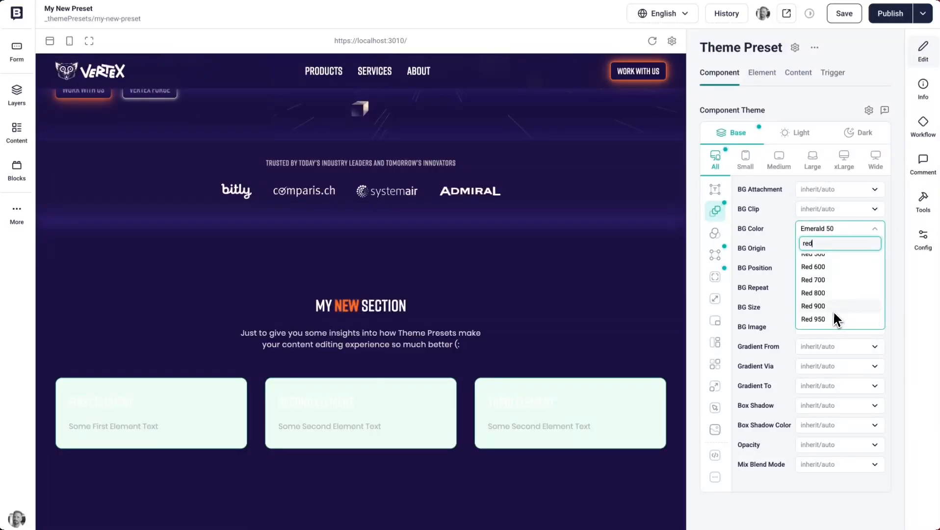
pyautogui.click(830, 309)
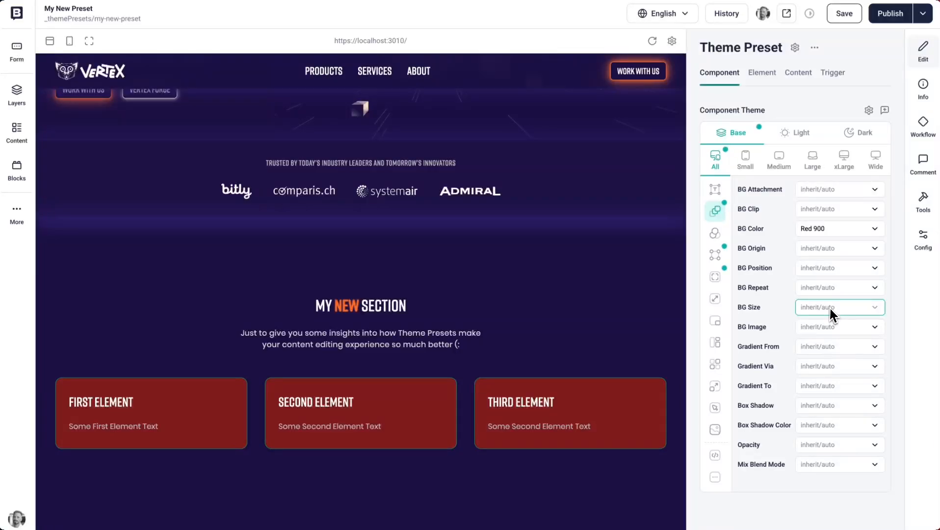